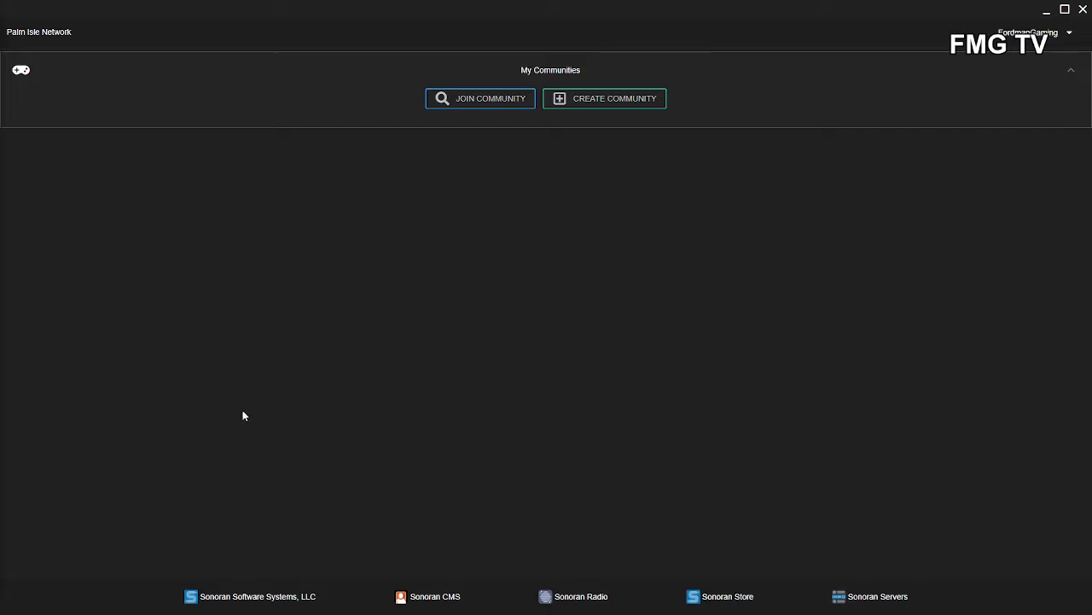
- Search the community ID 'malibu' and join the Malibu Sunset RP community
left_click(480, 98)
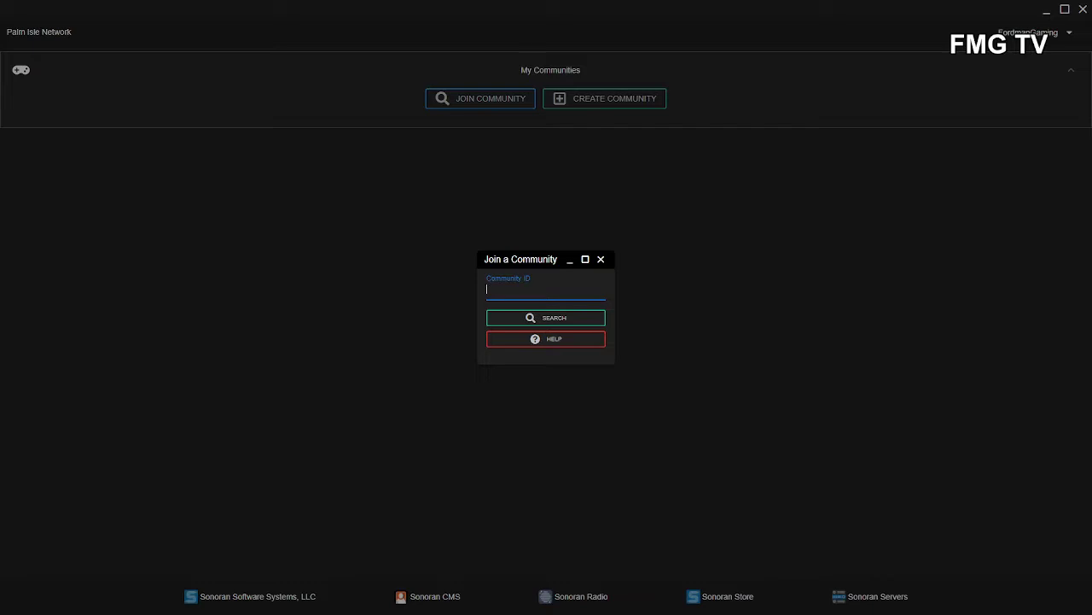
type("malibu")
left_click(532, 317)
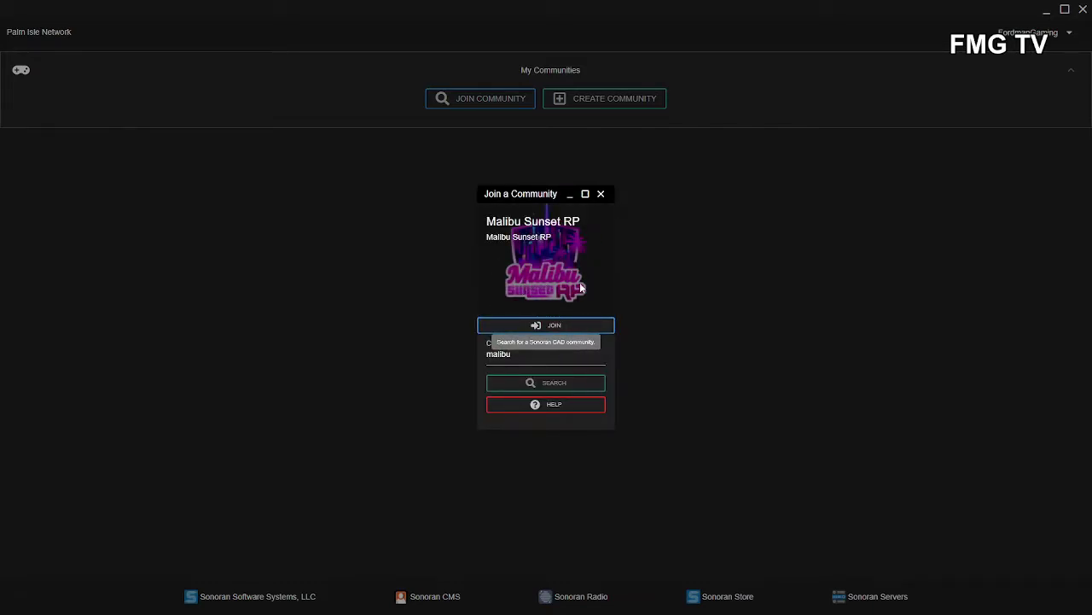
left_click(543, 330)
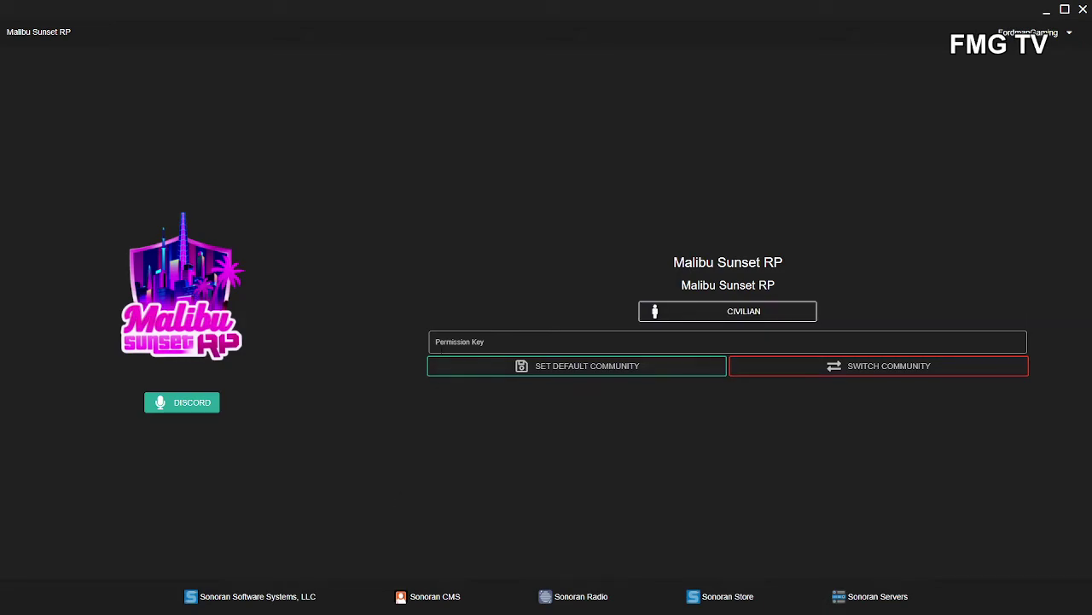
- Apply the 'Civilian' permission key and then clear the key field
left_click(714, 341)
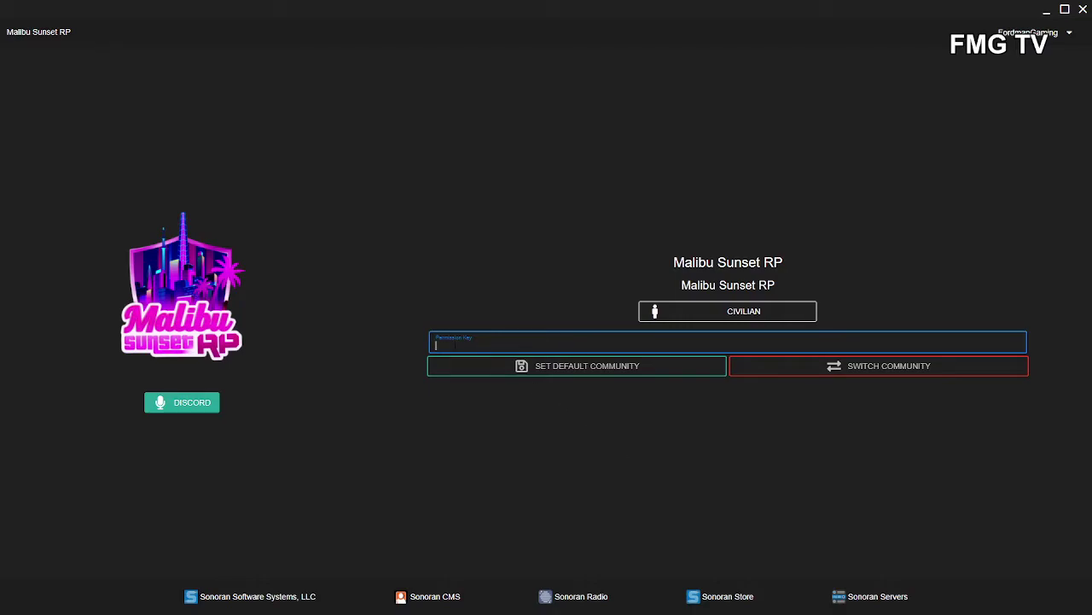
type("Civilian")
key("Return")
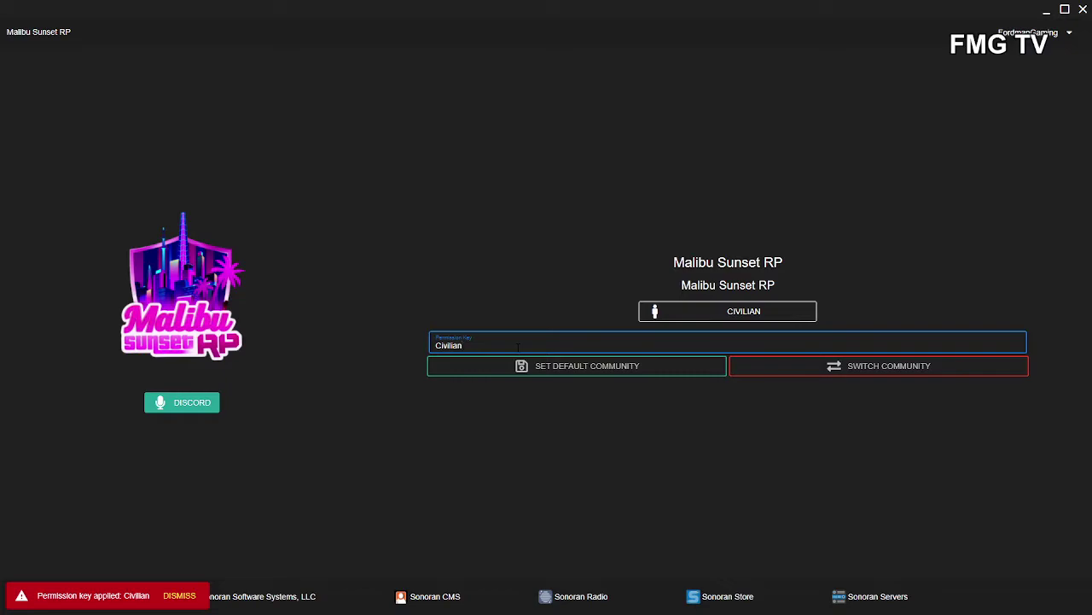
key("BackSpace")
key("BackSpace")
key("BackSpace")
key("BackSpace")
key("BackSpace")
key("BackSpace")
key("BackSpace")
left_click(466, 490)
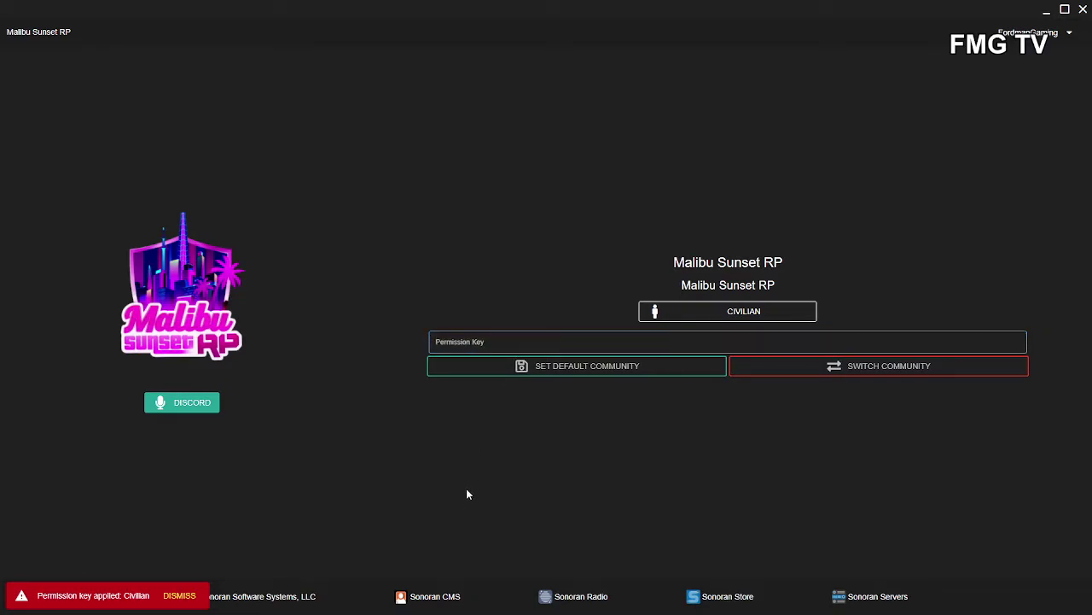
- Enter as CIVILIAN, dismiss the key notice, and open a blank New Character form
left_click(695, 312)
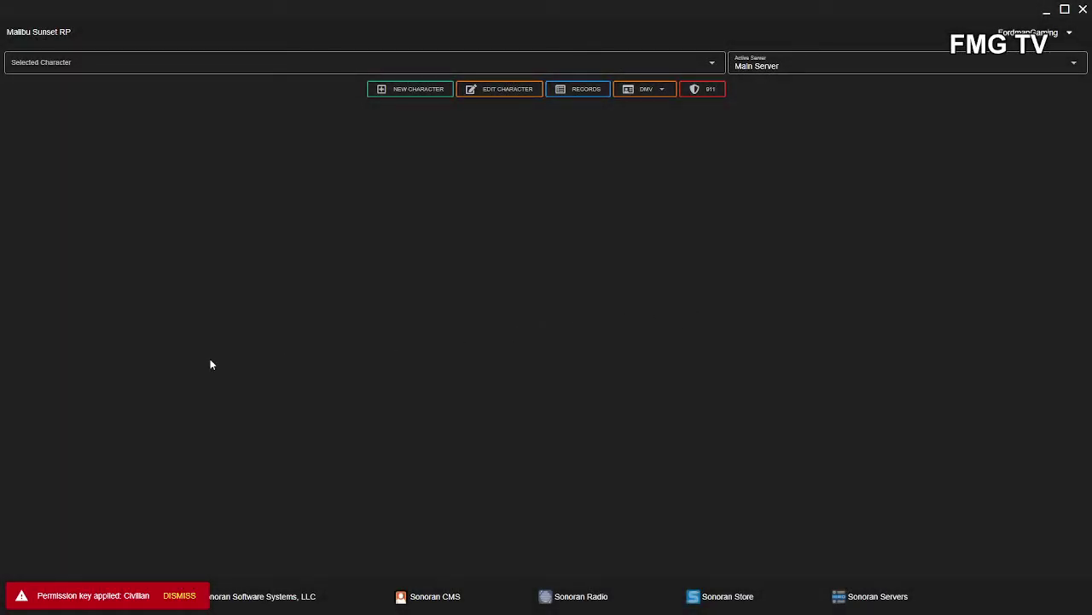
left_click(181, 597)
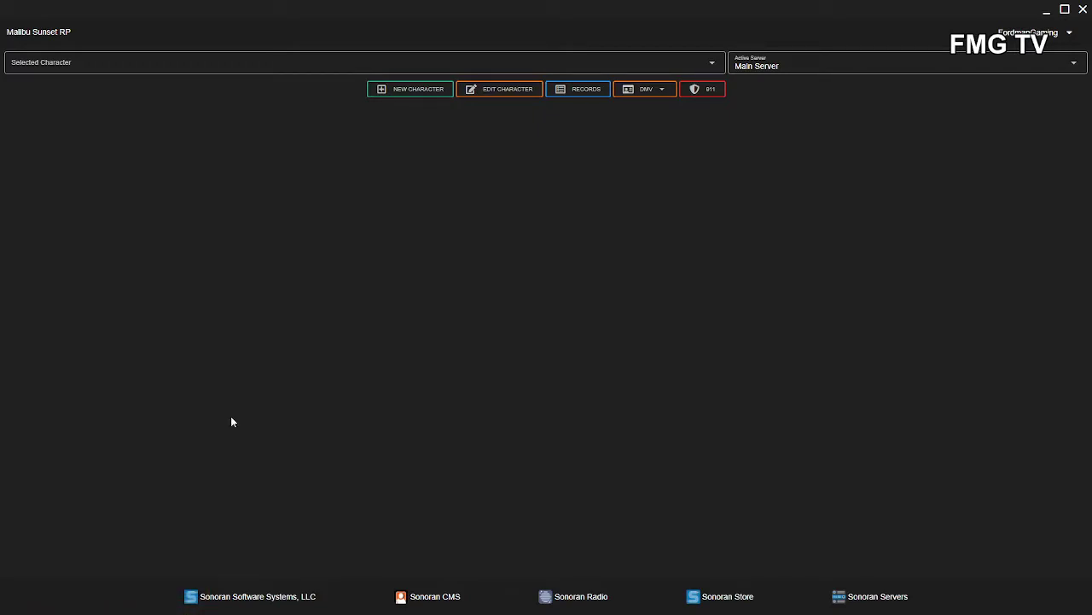
left_click(424, 90)
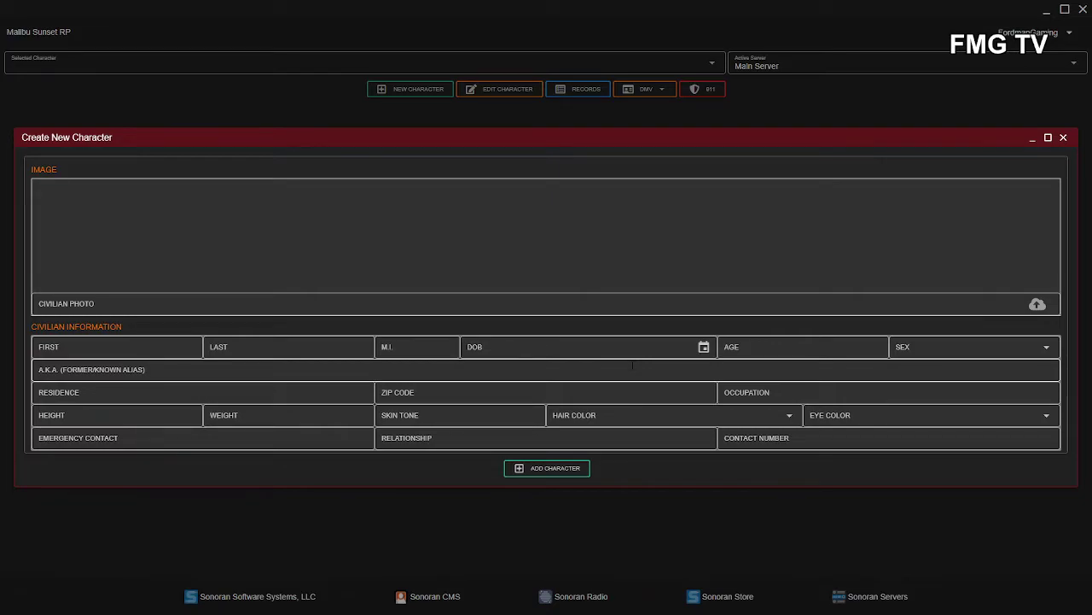
- Fill in the character's first and last name fields
left_click(162, 348)
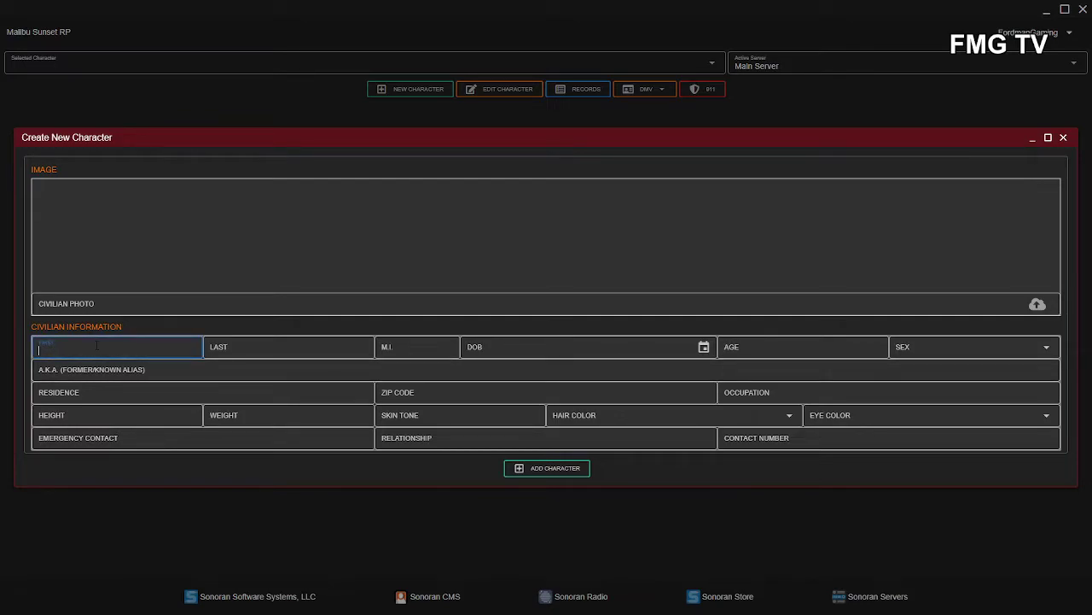
type("JASON")
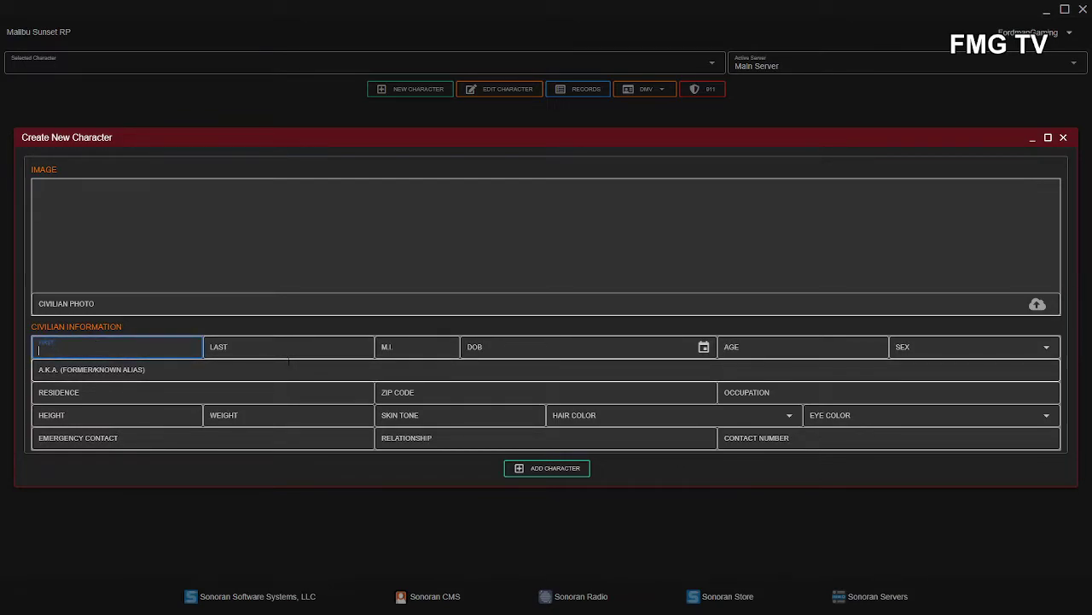
key("Tab")
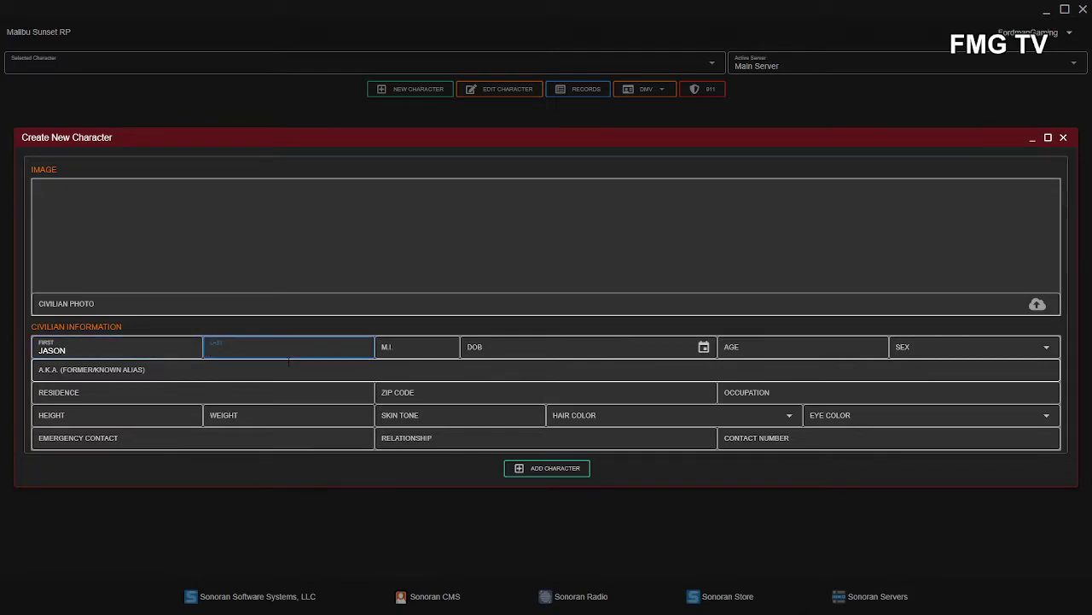
type("STEEL")
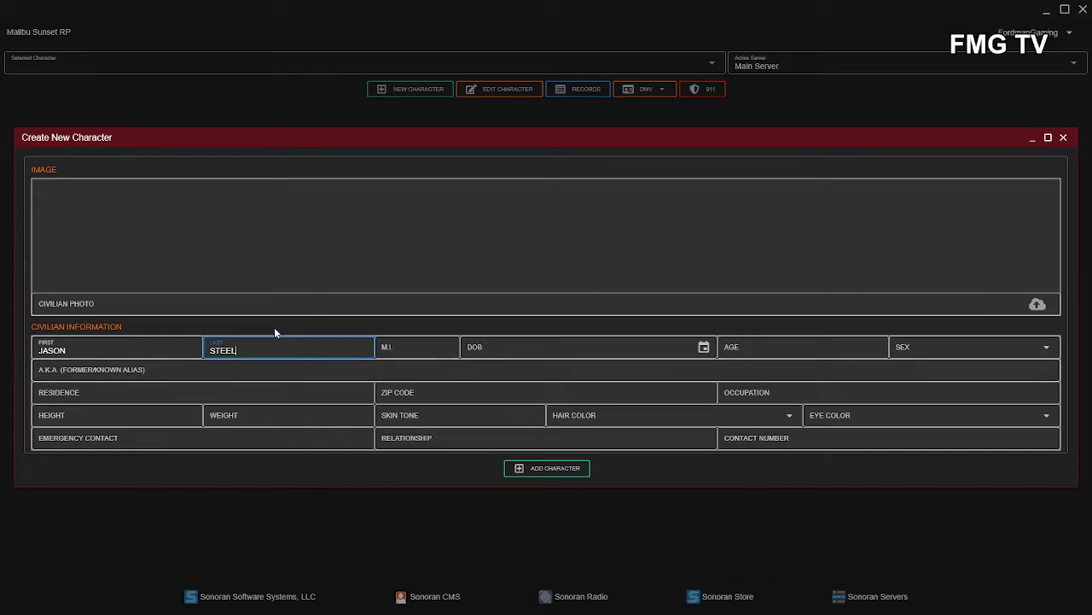
- Set date of birth 6/18/2995, age 27 and sex M
left_click(558, 347)
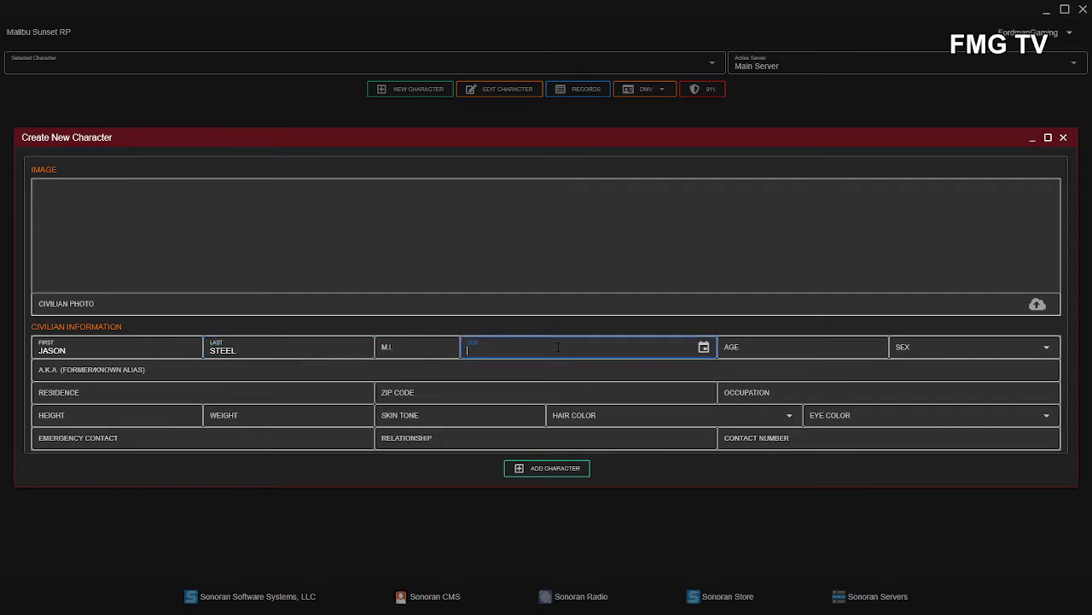
type("6/18/2995")
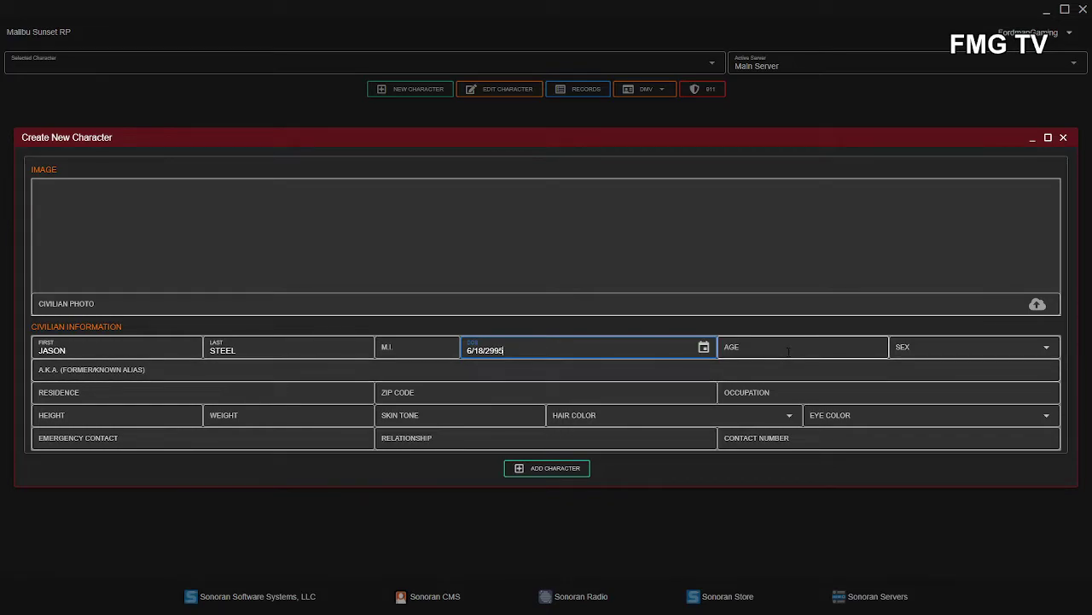
left_click(787, 350)
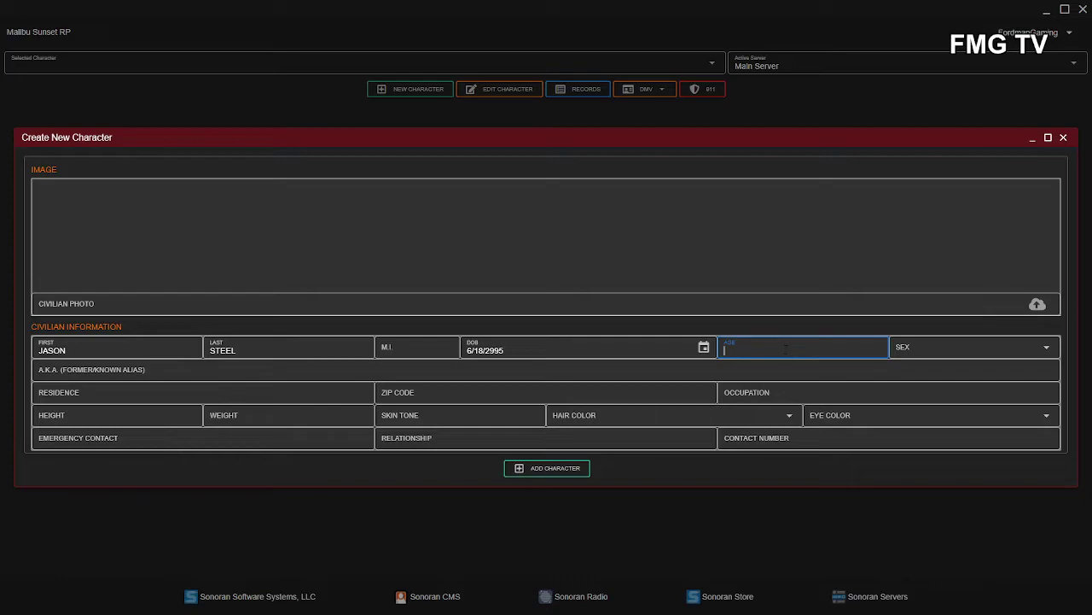
type("27")
left_click(922, 350)
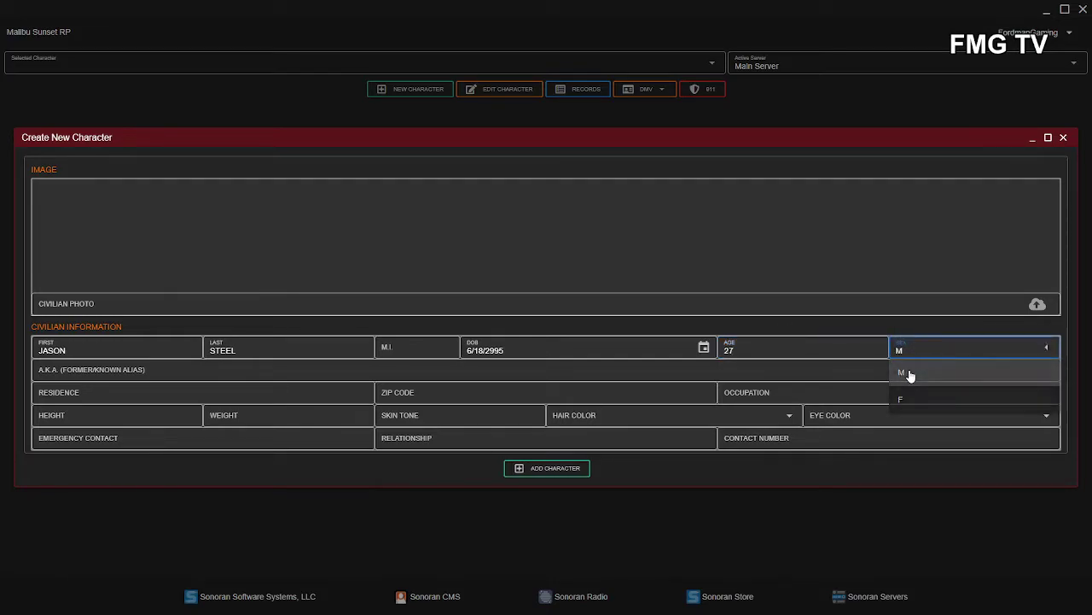
left_click(910, 373)
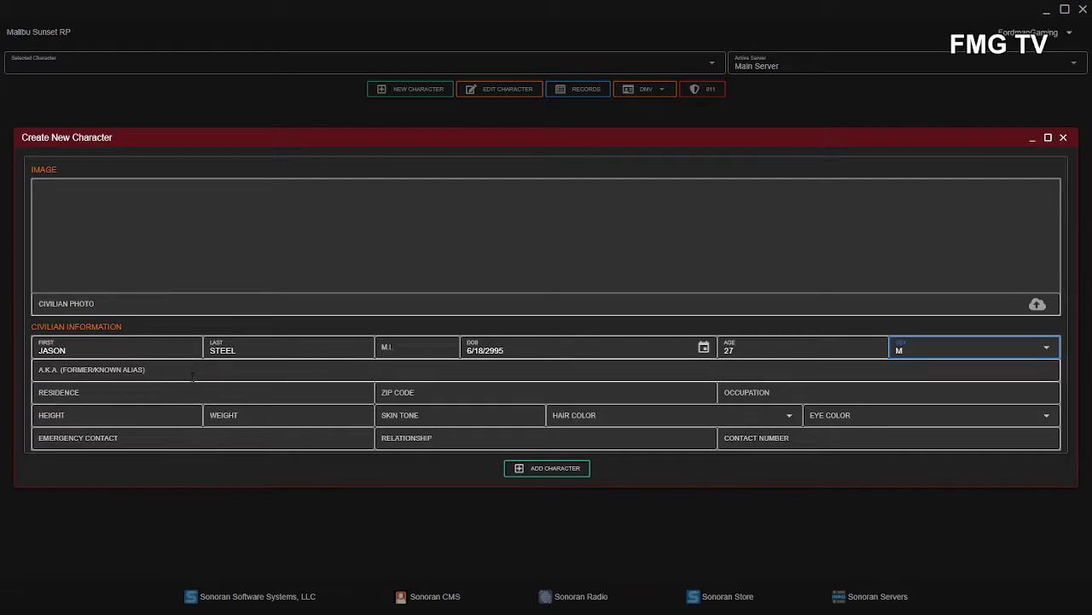
- Enter the residence address, zip code and occupation LASD SHERIFF
left_click(60, 394)
type("4")
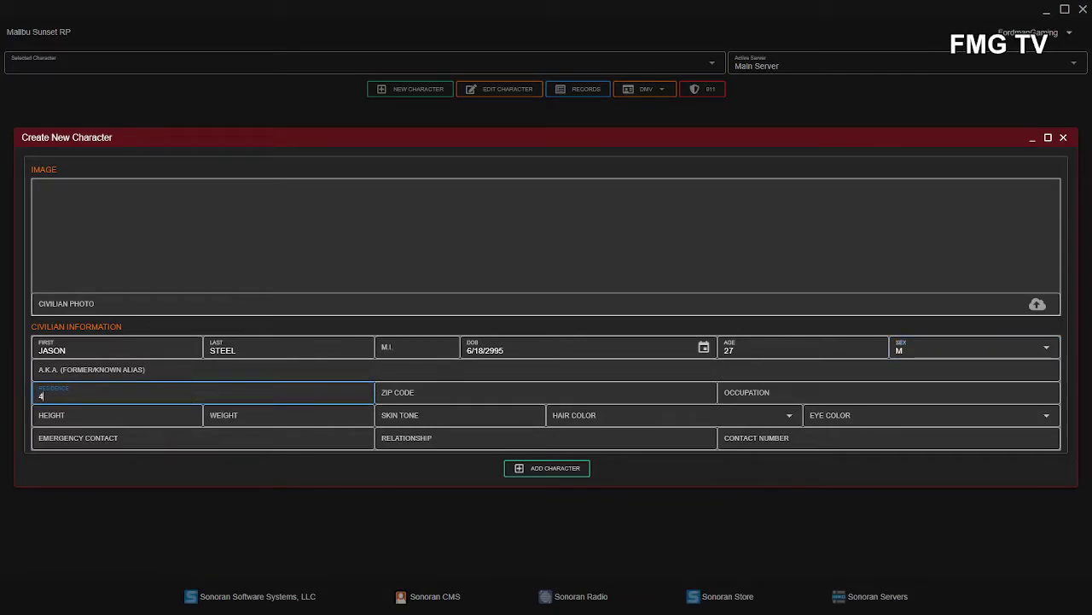
type("013 EAST JOSHU")
key("BackSpace")
key("BackSpace")
key("BackSpace")
key("BackSpace")
key("BackSpace")
key("BackSpace")
key("BackSpace")
key("BackSpace")
key("BackSpace")
key("BackSpace")
key("BackSpace")
type("JOSHUA ROAD")
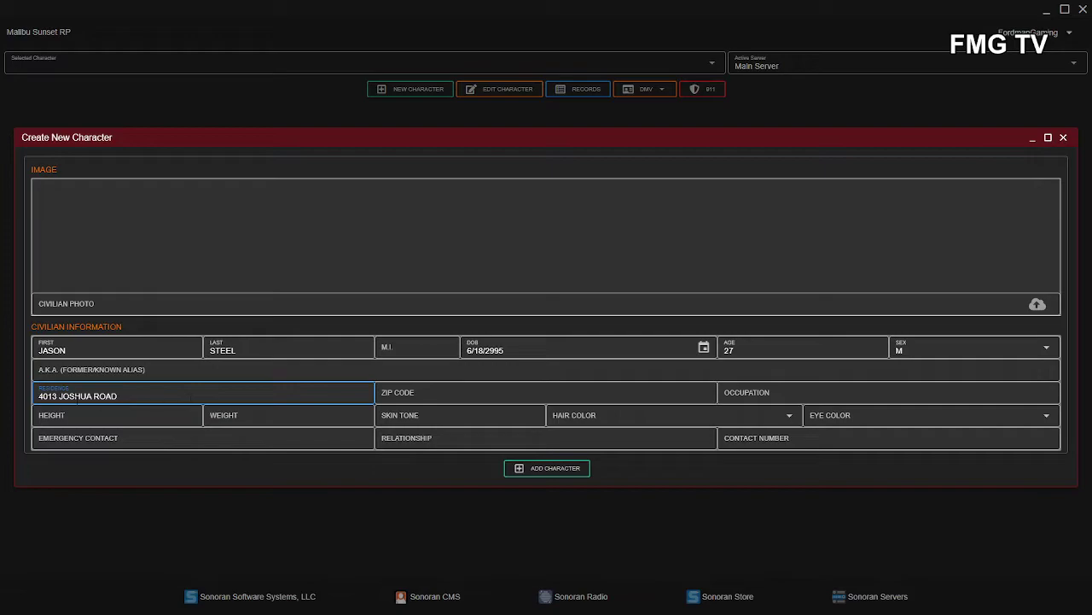
left_click(382, 395)
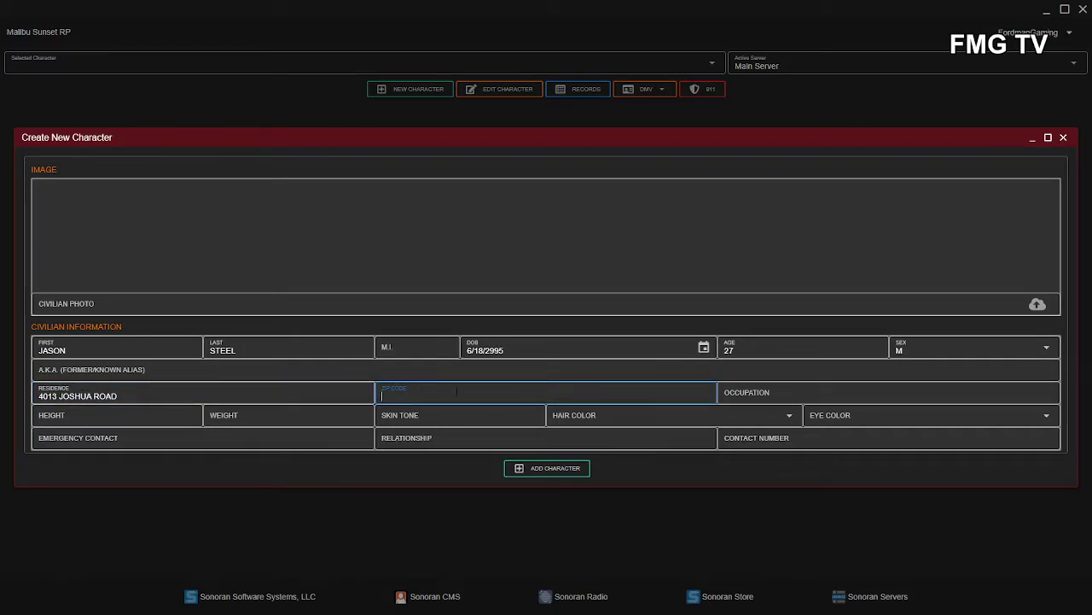
type("4013")
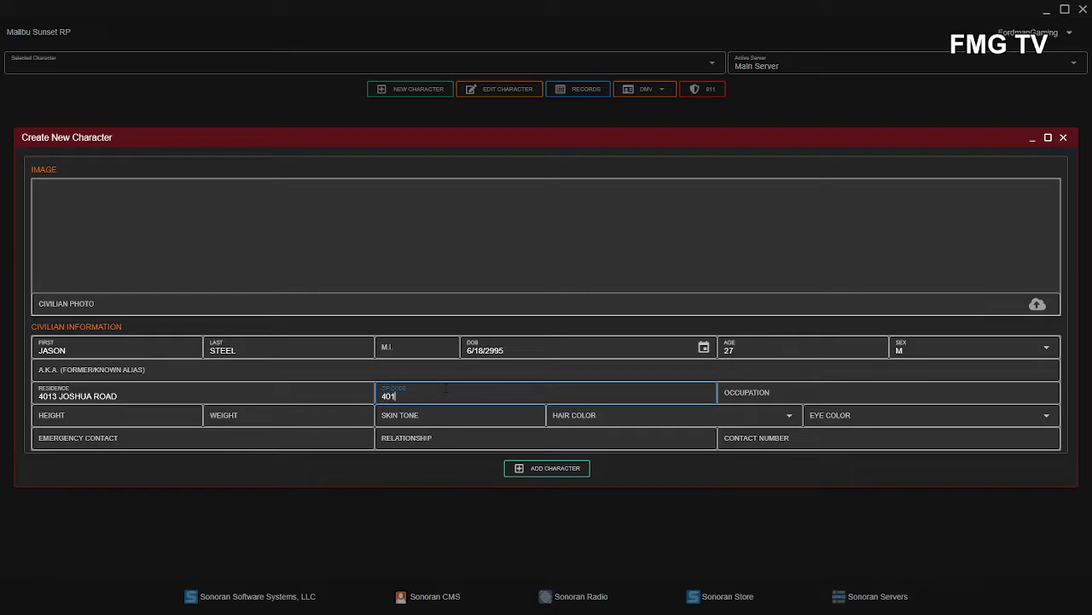
left_click(829, 396)
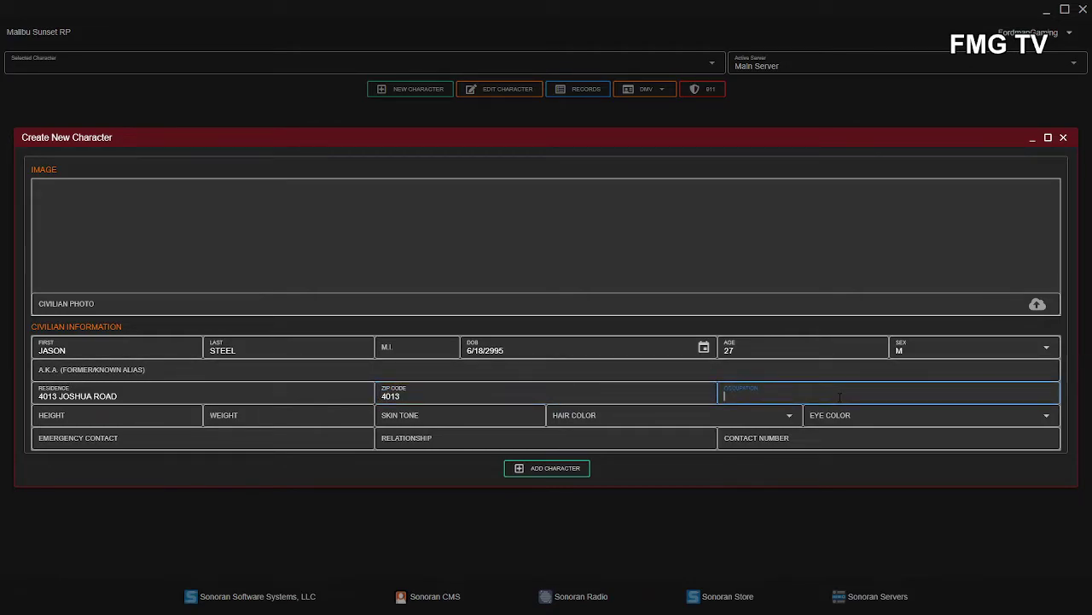
type("LASD S SHERIFF")
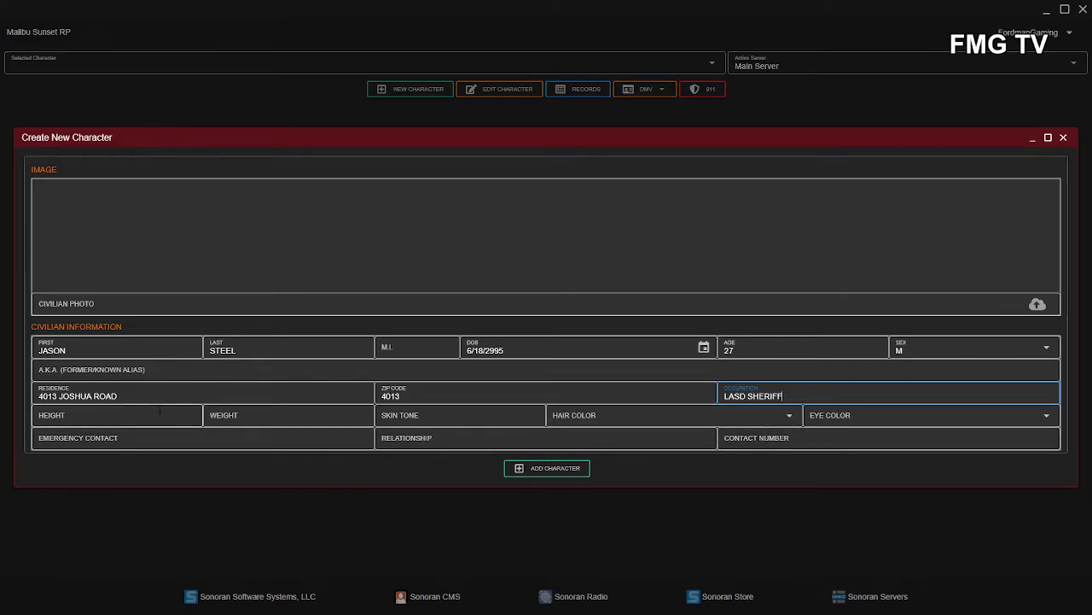
- Set height 6 FT, weight 150 and skin tone WHITE
left_click(159, 411)
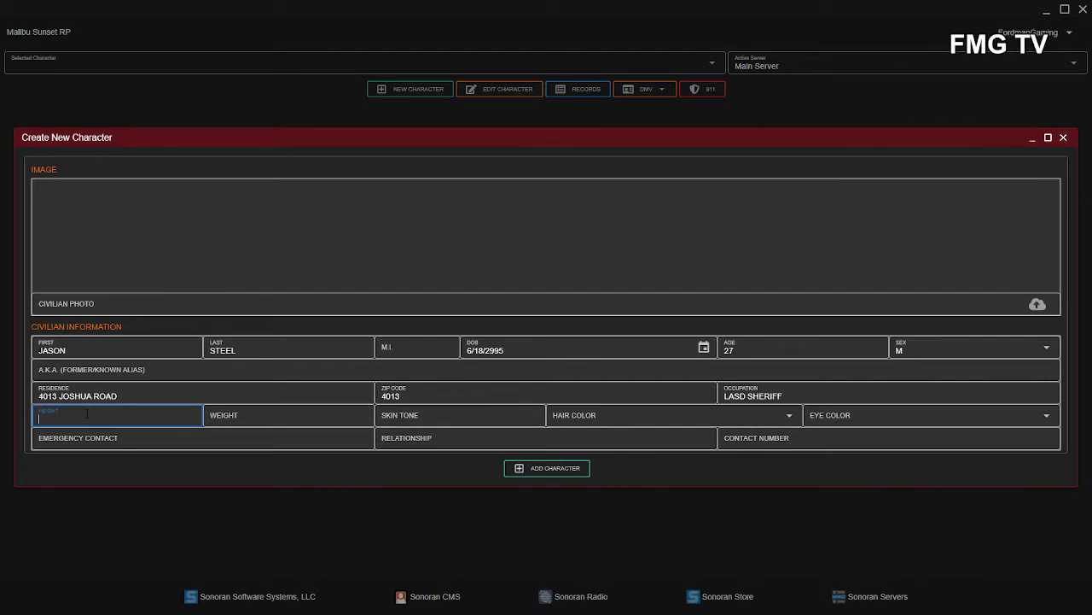
type("6 FT")
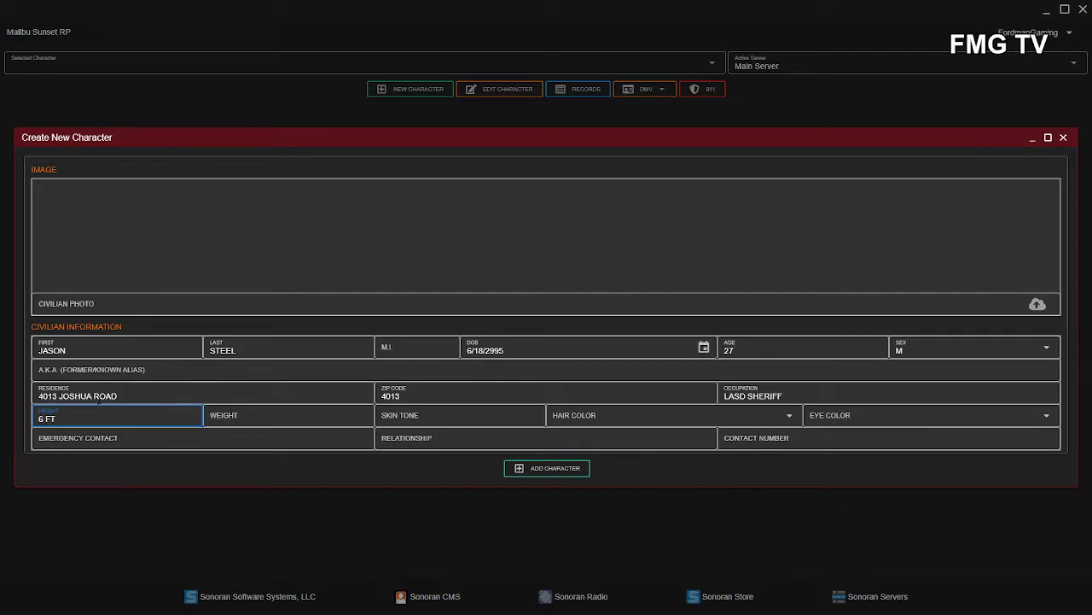
key("Tab")
type("1")
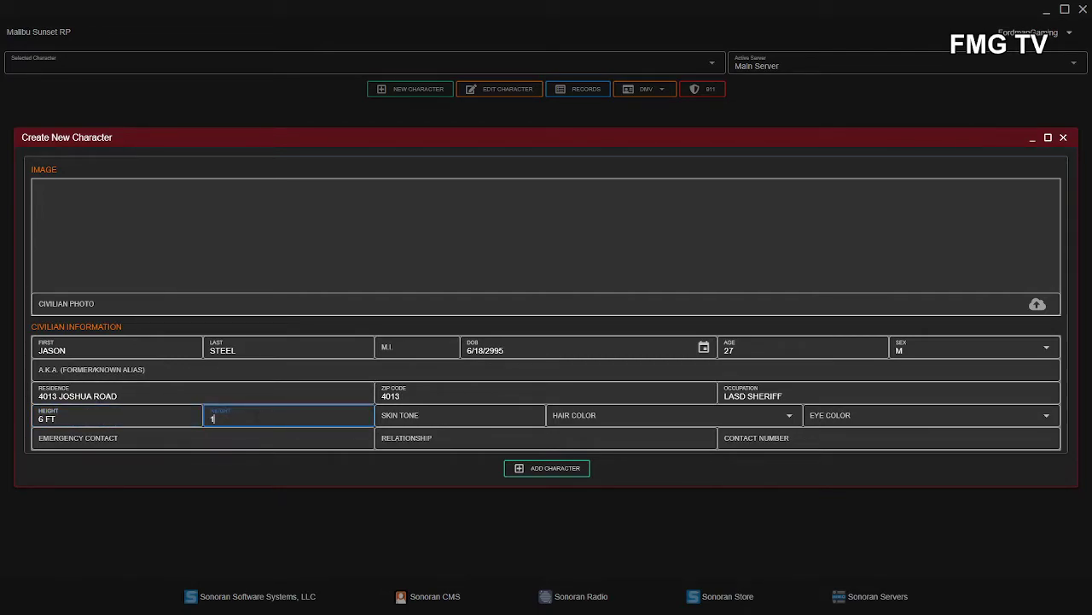
type("50")
key("Tab")
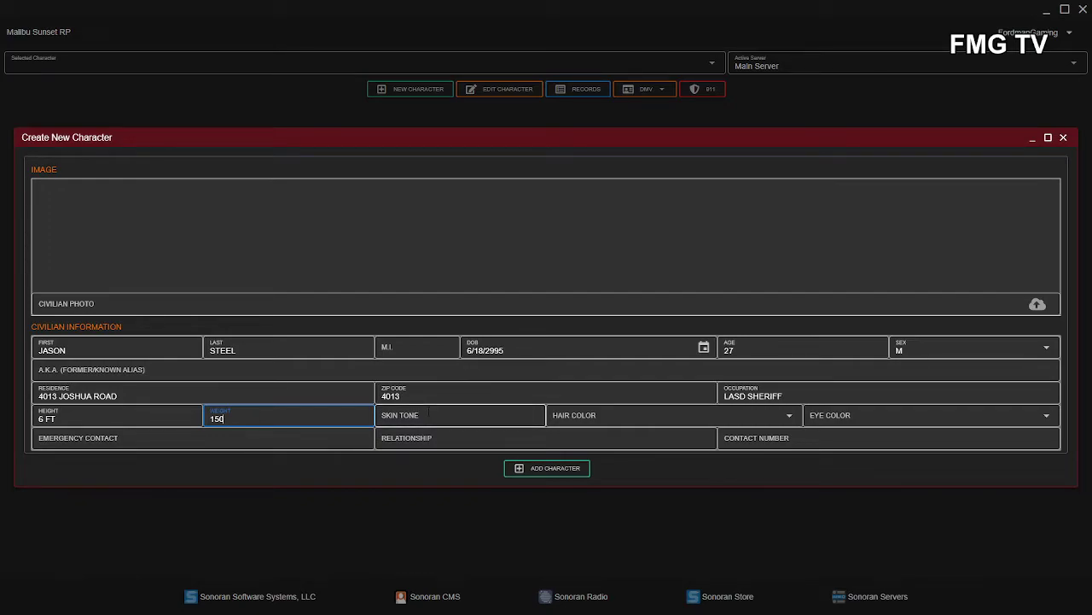
type("WHITE")
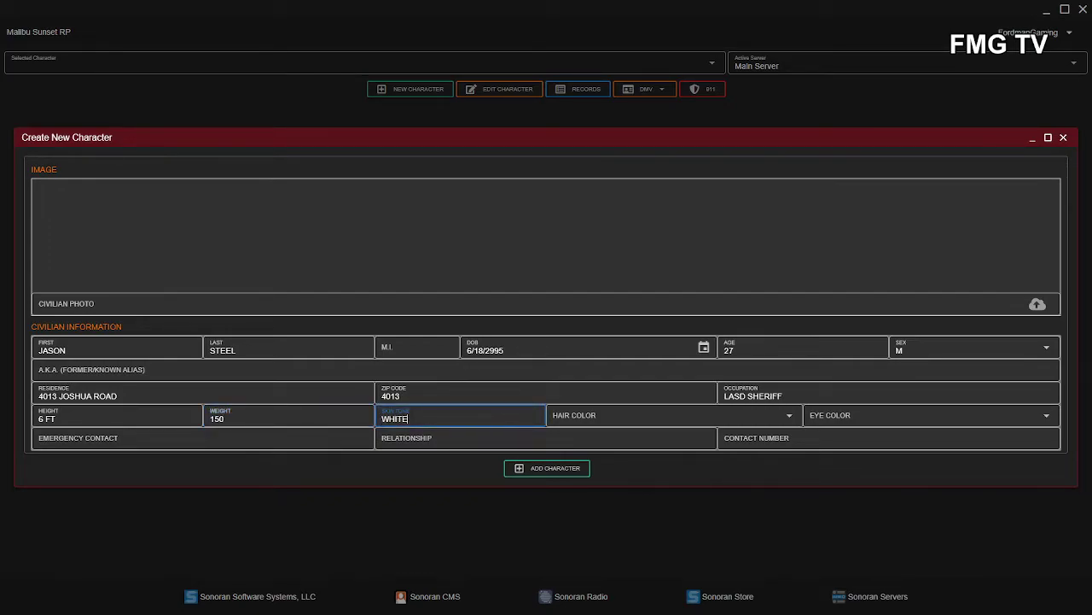
- Choose BLACK hair, BLUE eyes and relationship status SINGLE, then recheck the birth date
left_click(572, 415)
left_click(573, 439)
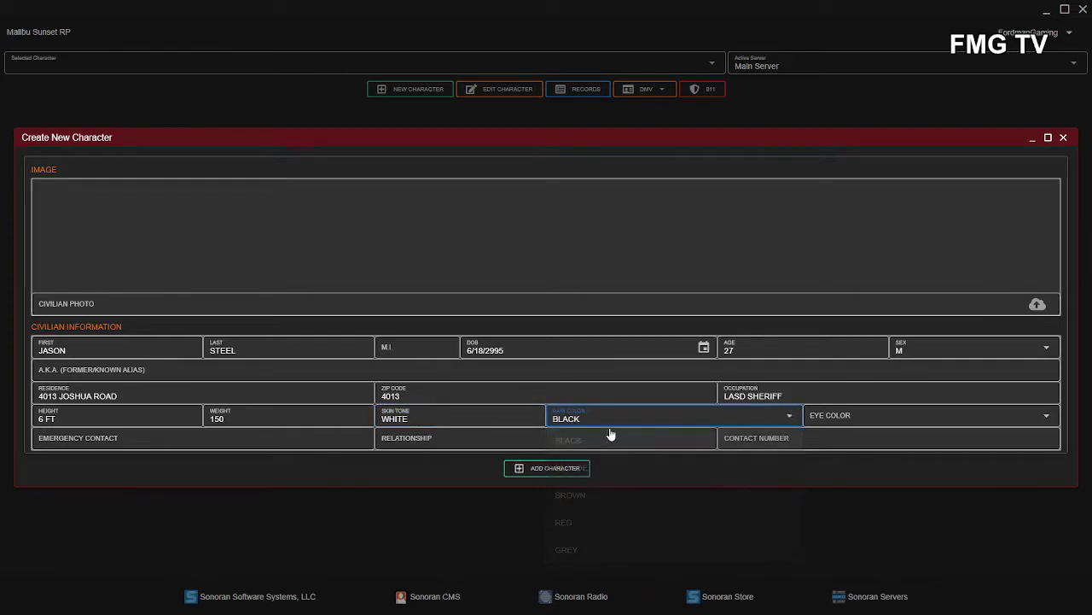
left_click(855, 418)
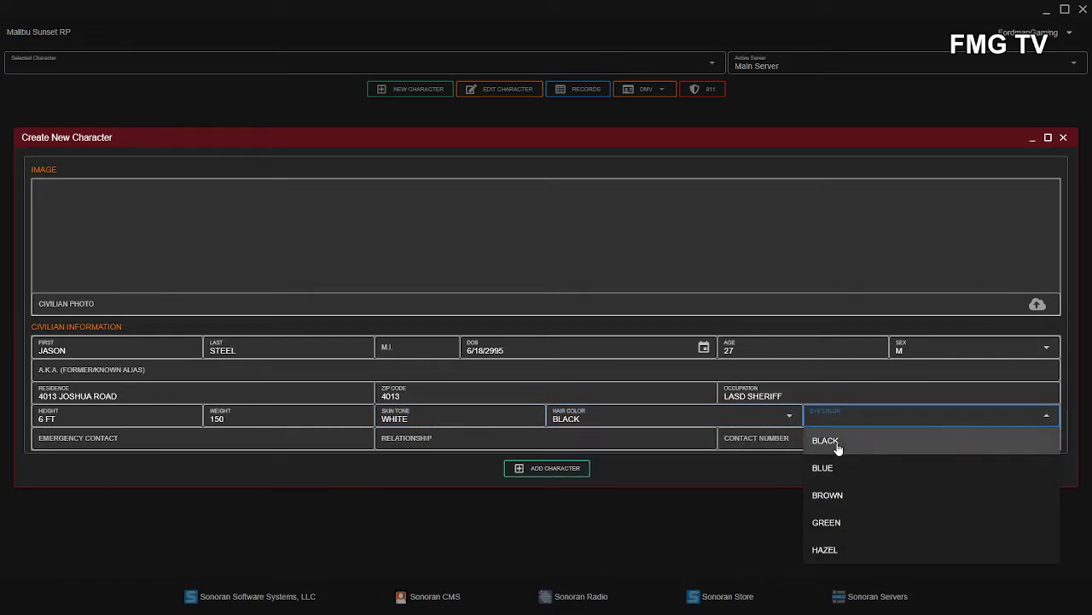
left_click(833, 442)
left_click(842, 421)
left_click(835, 469)
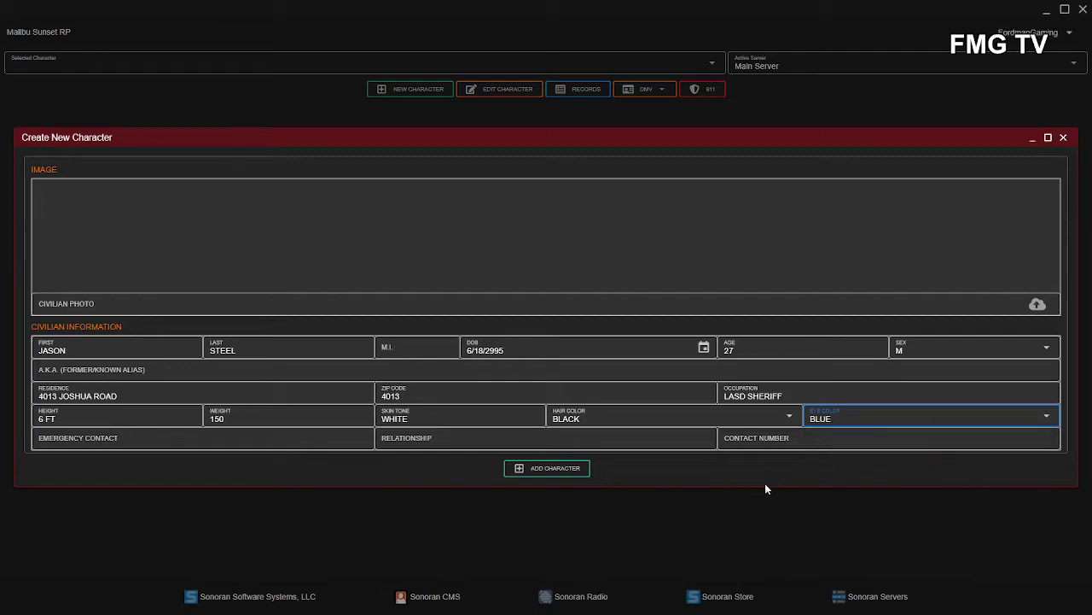
left_click(497, 440)
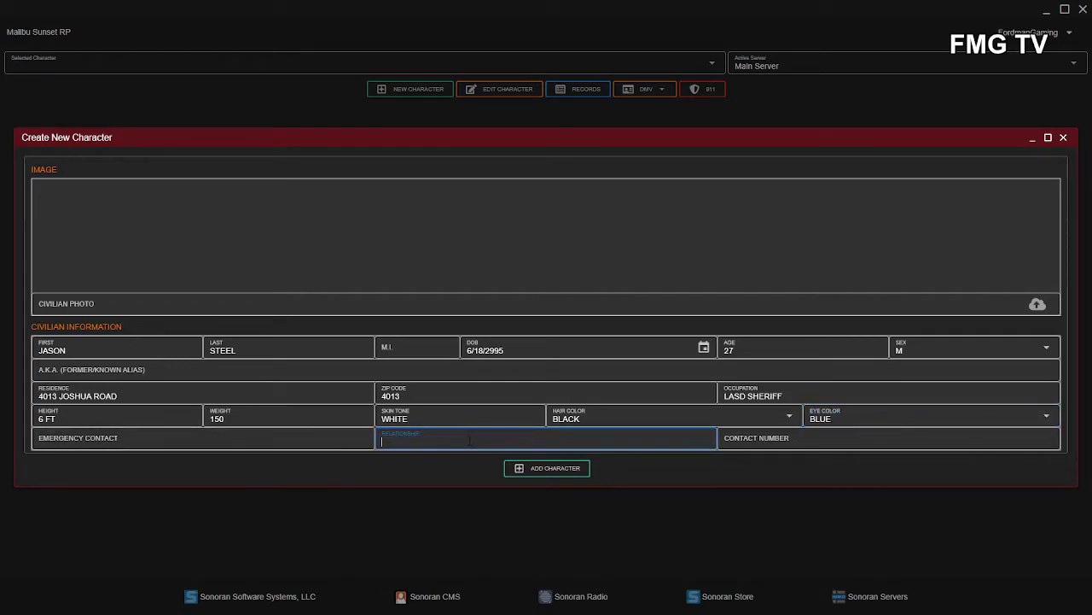
type("SINGLE")
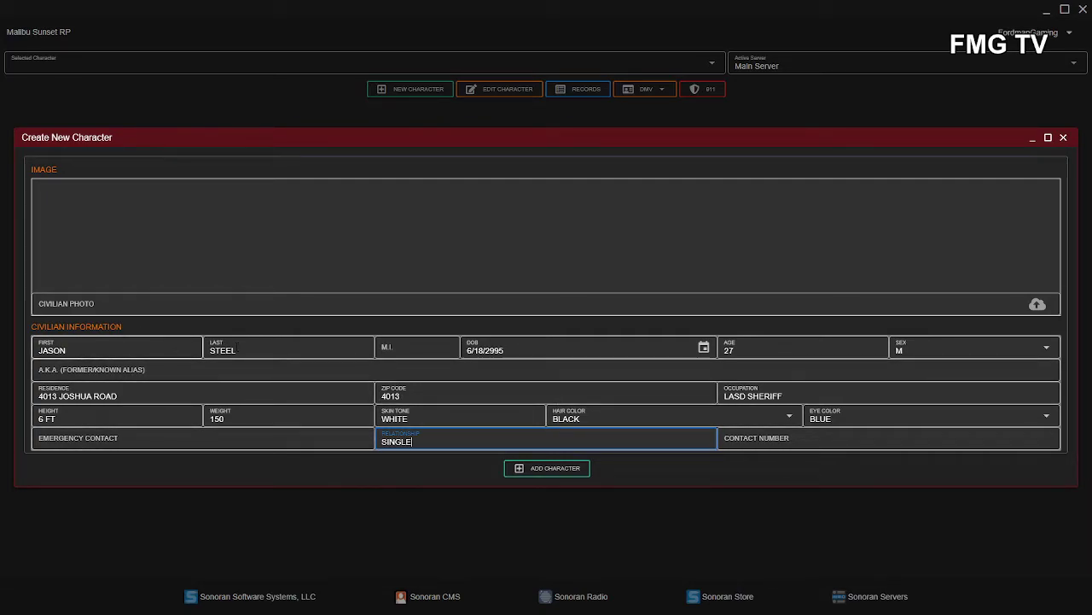
left_click(624, 339)
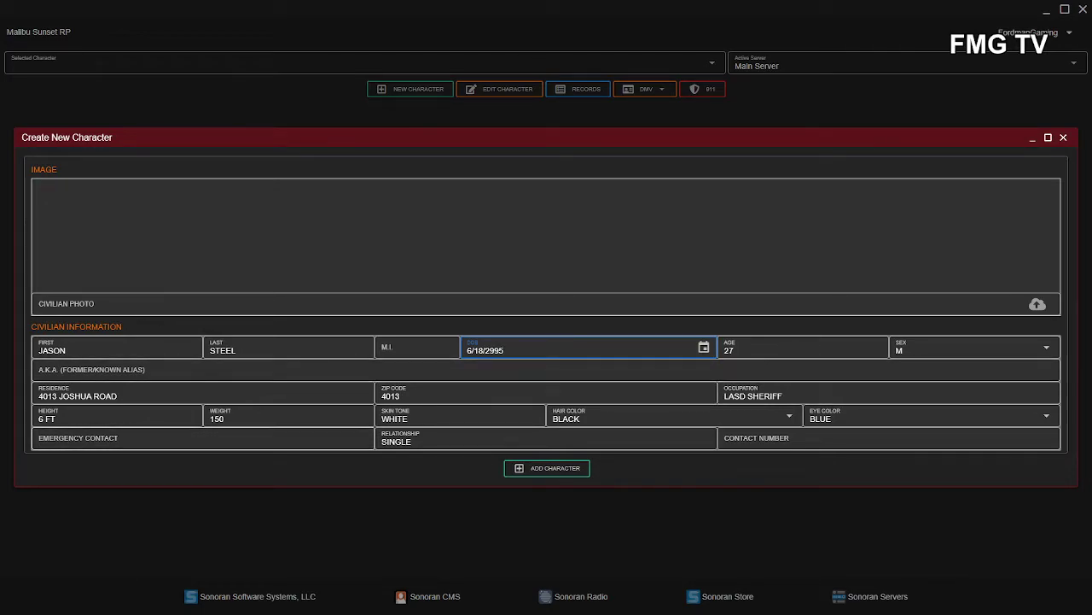
- Save the character and start a VALID DRIVER license application from DMV
left_click(554, 470)
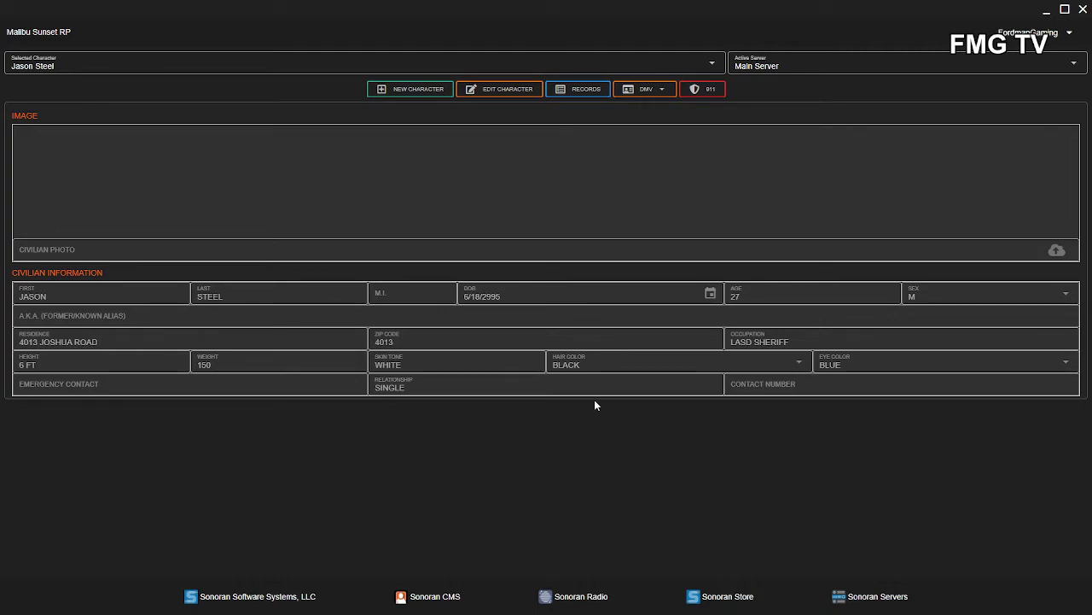
left_click(654, 91)
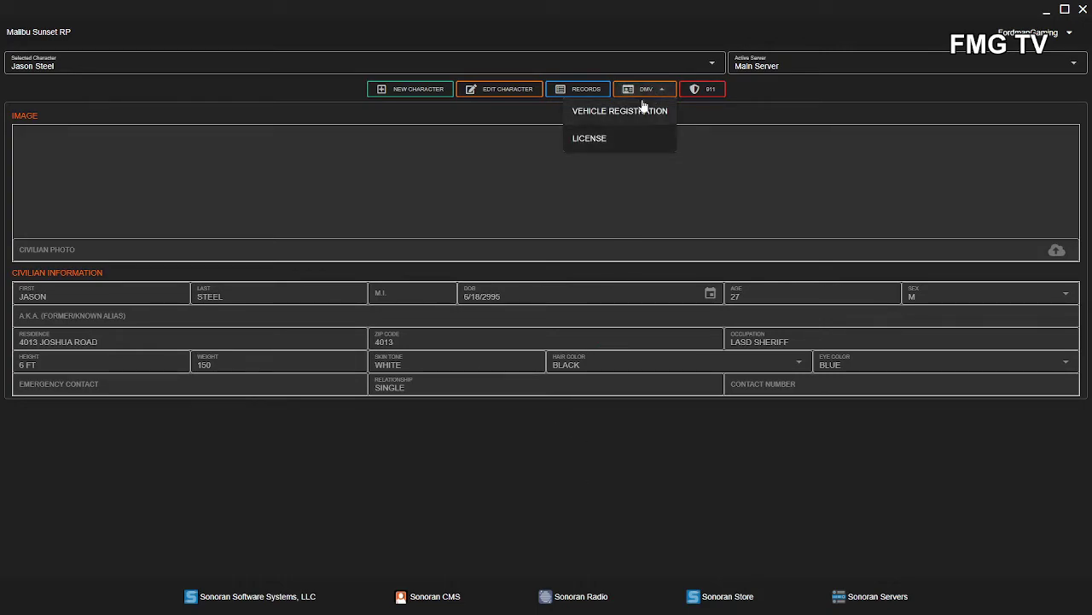
left_click(613, 139)
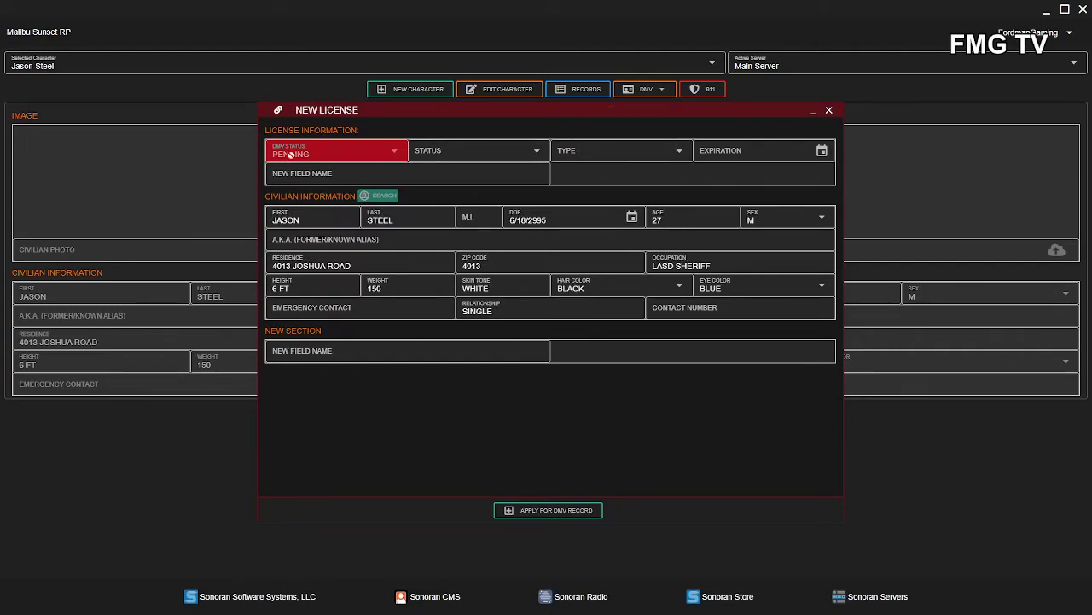
left_click(539, 151)
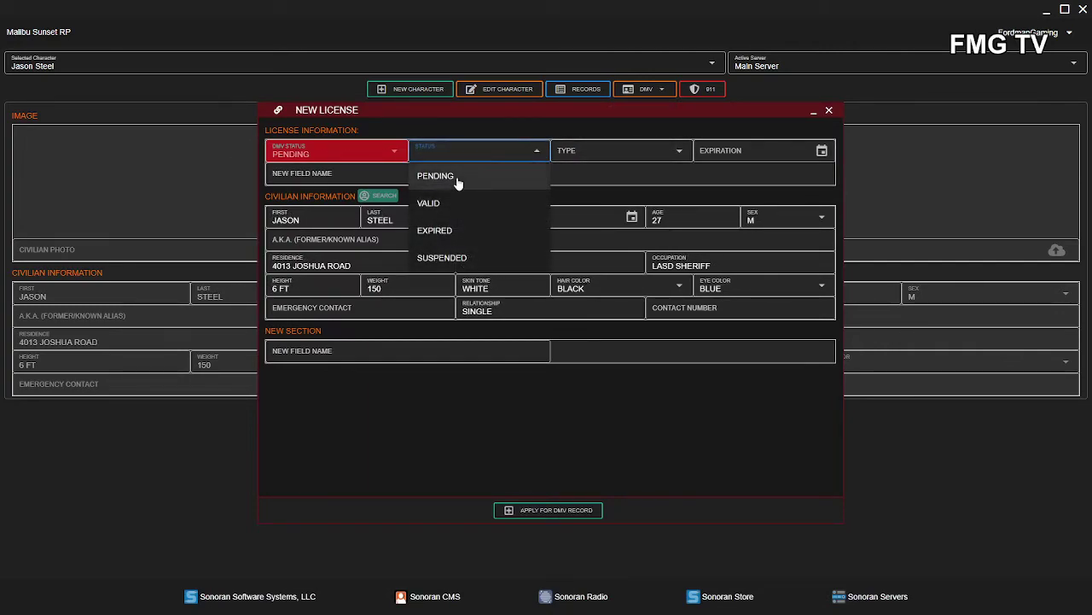
left_click(431, 204)
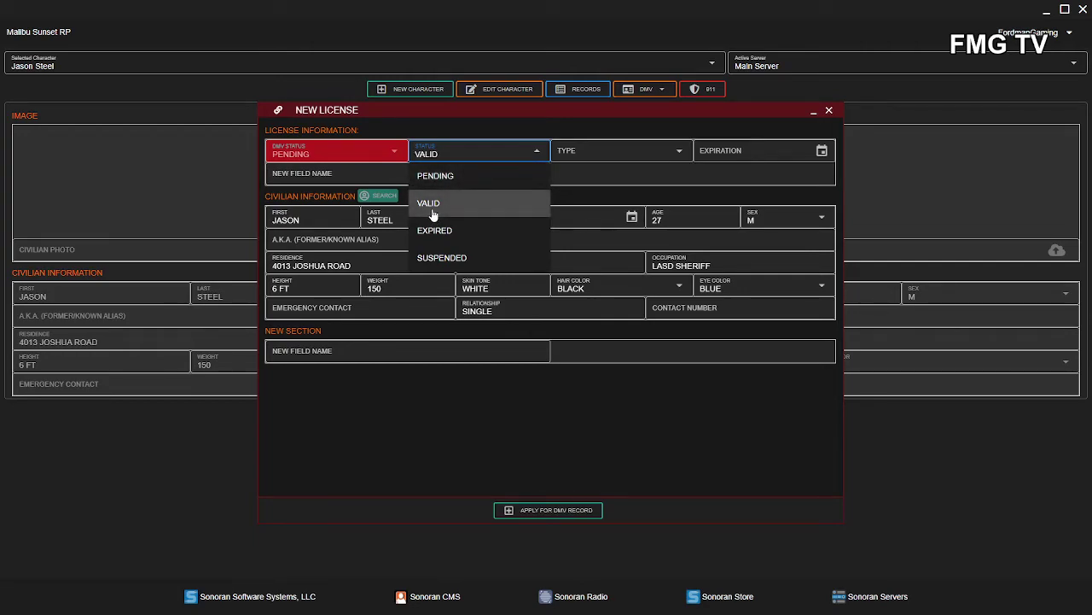
left_click(676, 154)
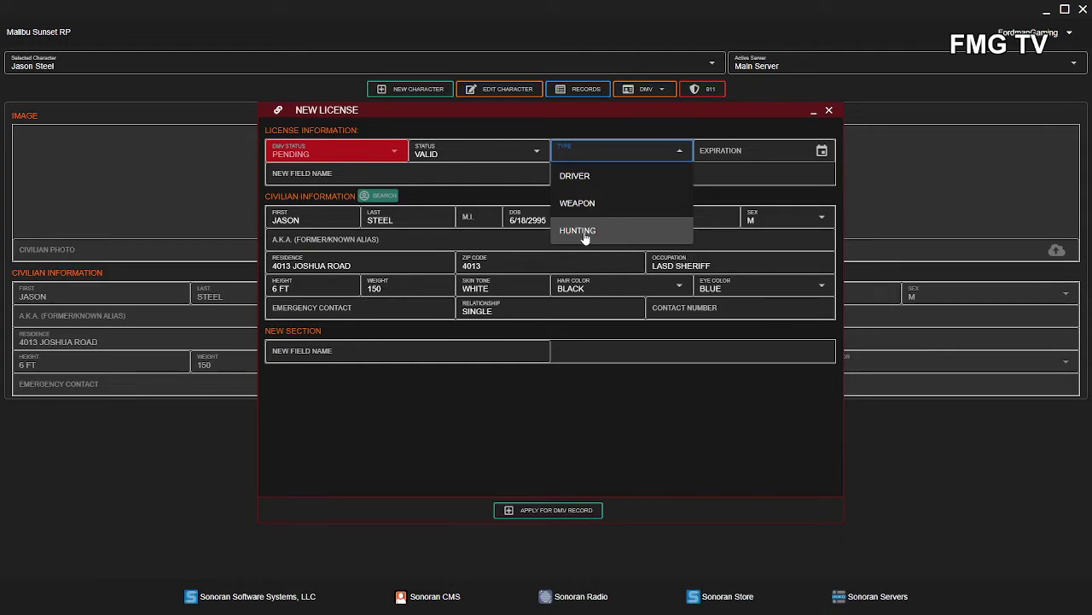
left_click(587, 179)
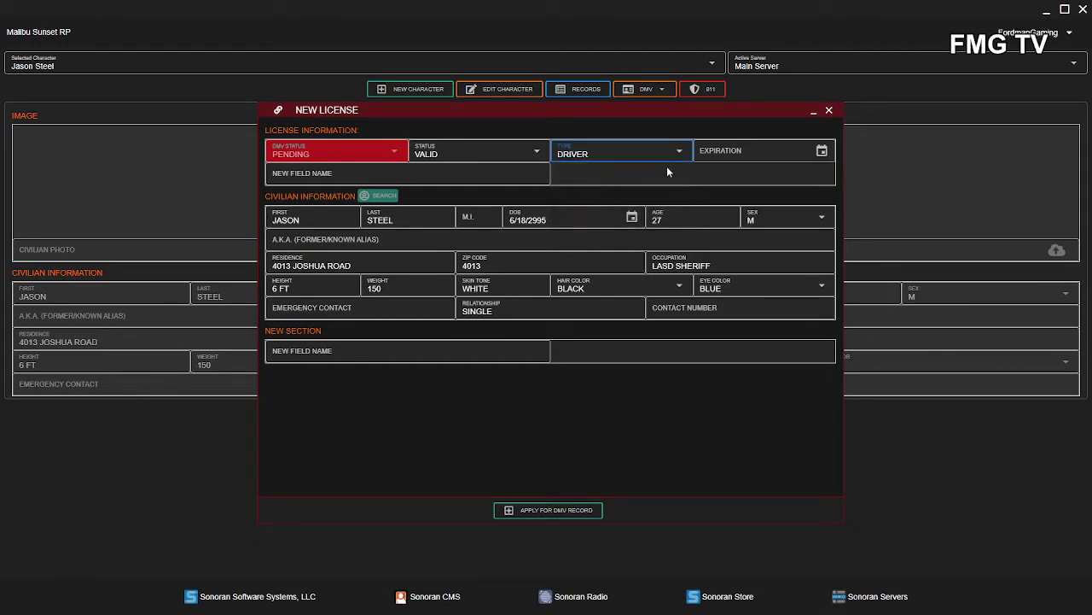
- Set the license expiration to October 1, 2030 and submit it for the DMV record
left_click(822, 151)
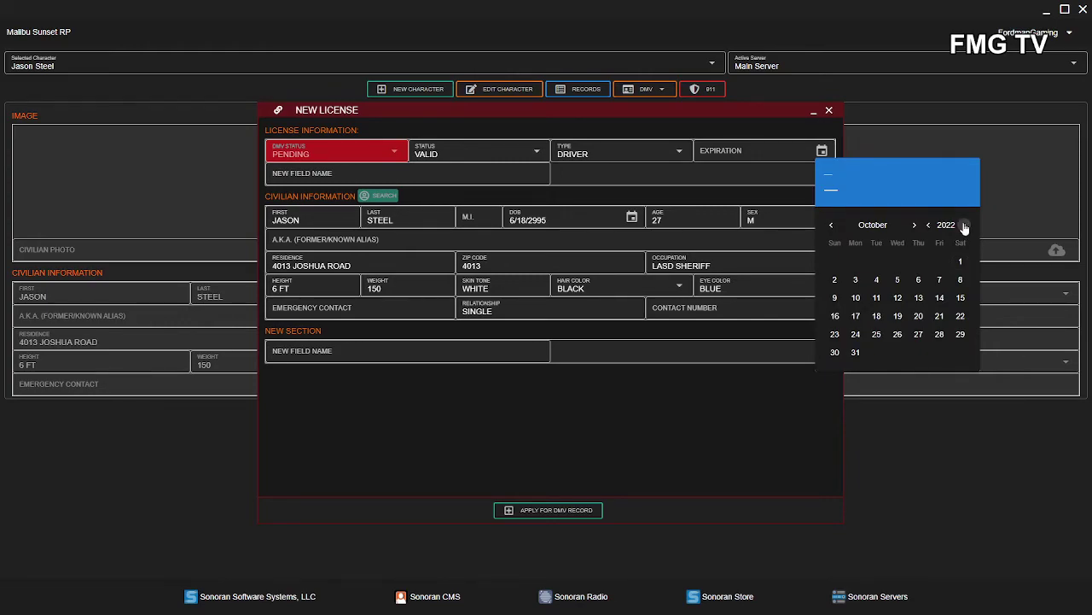
double_click(964, 225)
double_click(965, 225)
double_click(964, 226)
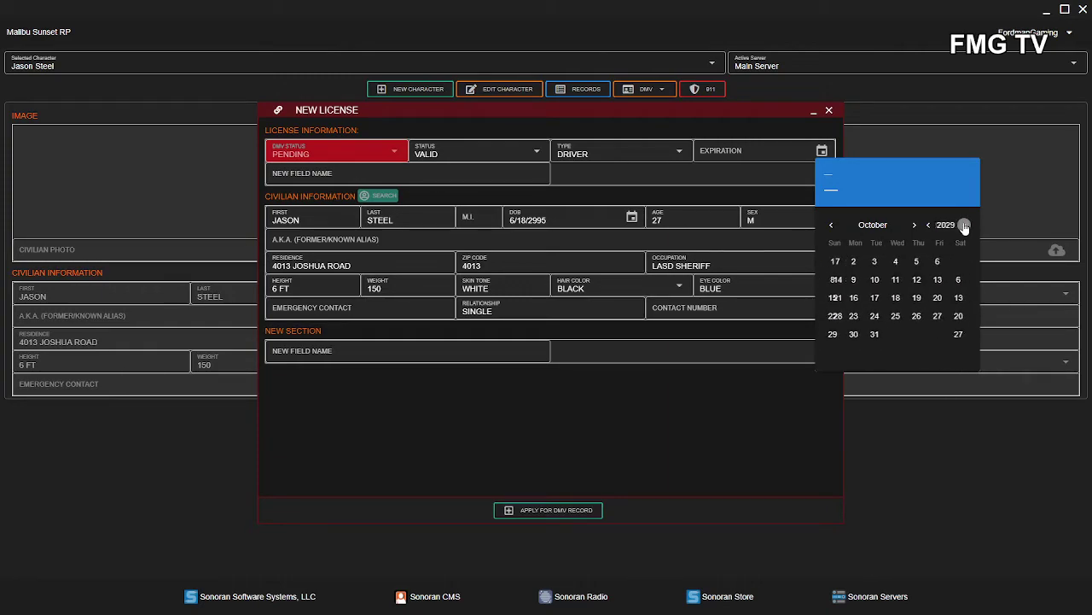
left_click(964, 225)
double_click(965, 225)
left_click(929, 224)
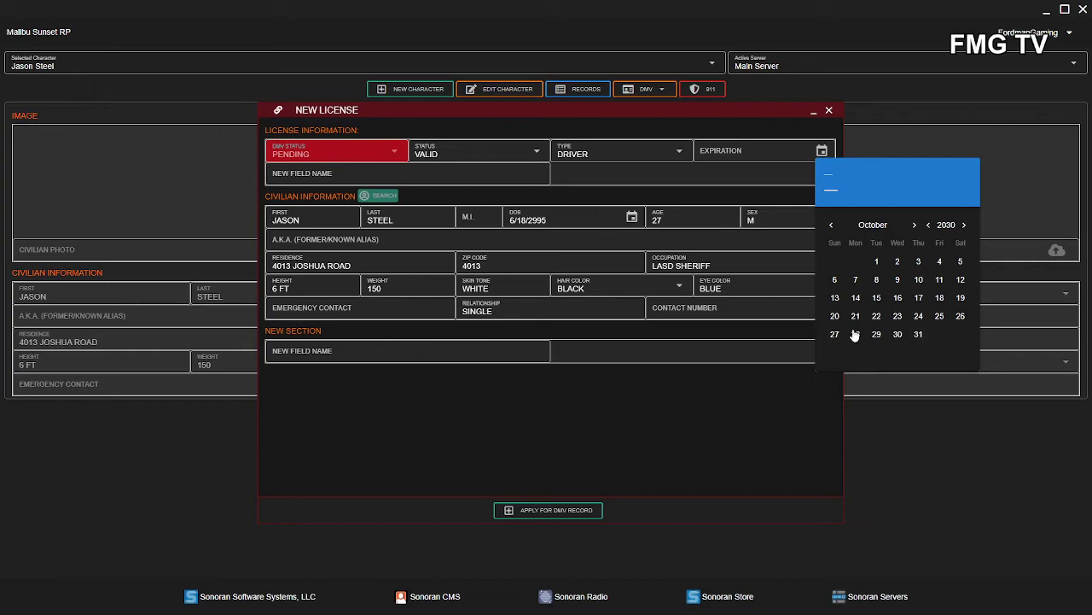
left_click(877, 261)
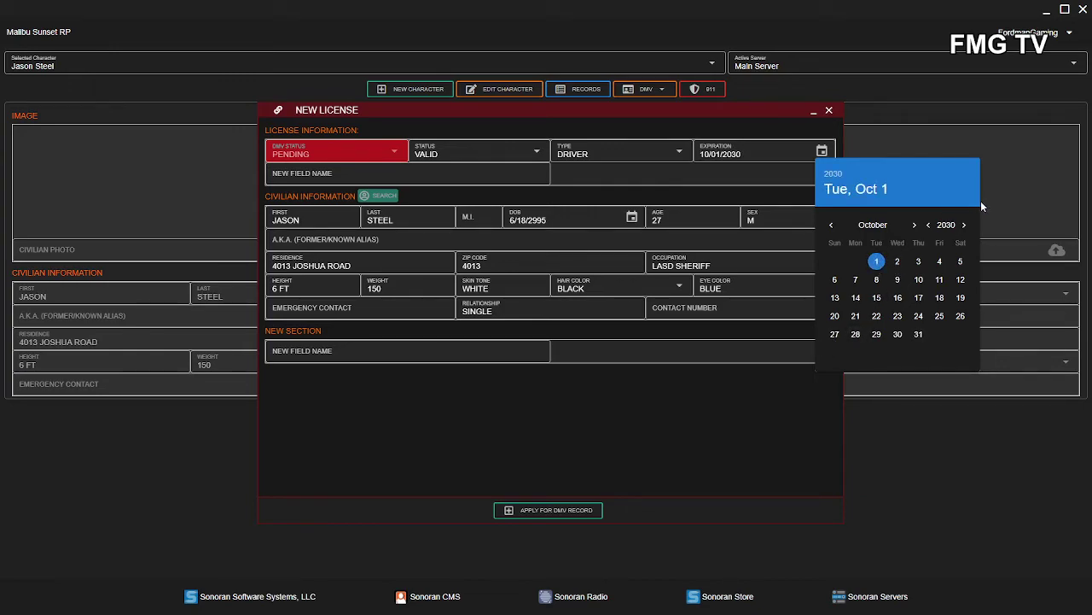
left_click(573, 416)
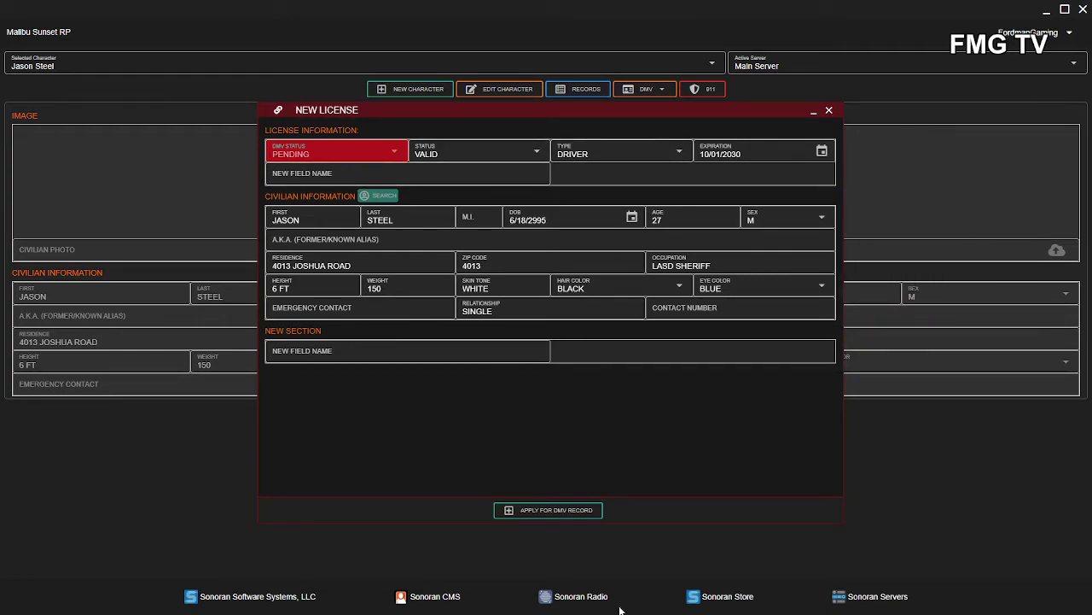
left_click(557, 510)
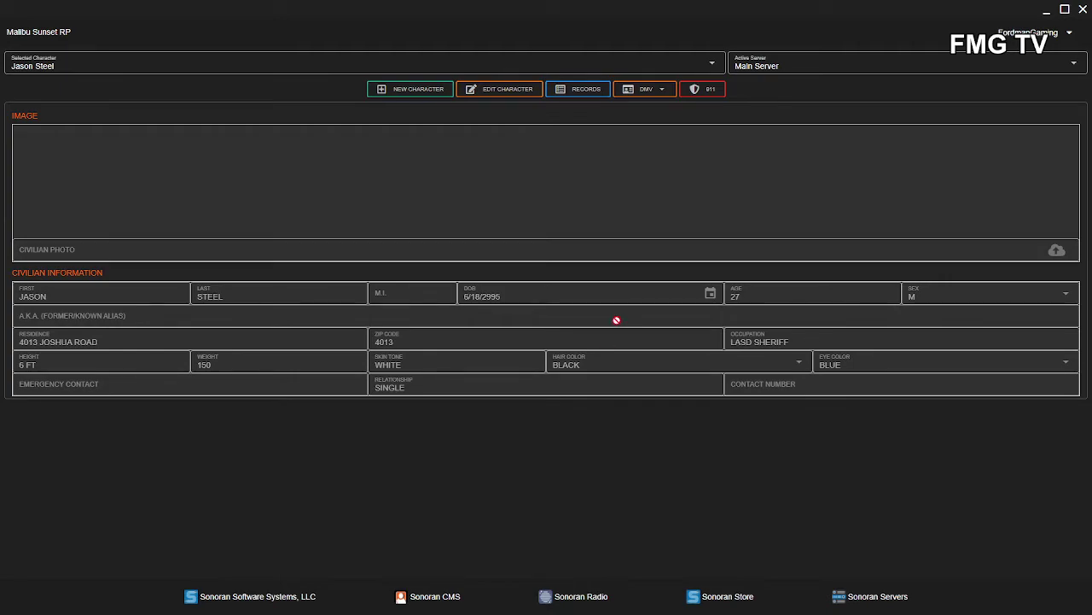
- Start a new DMV license application with status VALID and type WEAPON
left_click(654, 93)
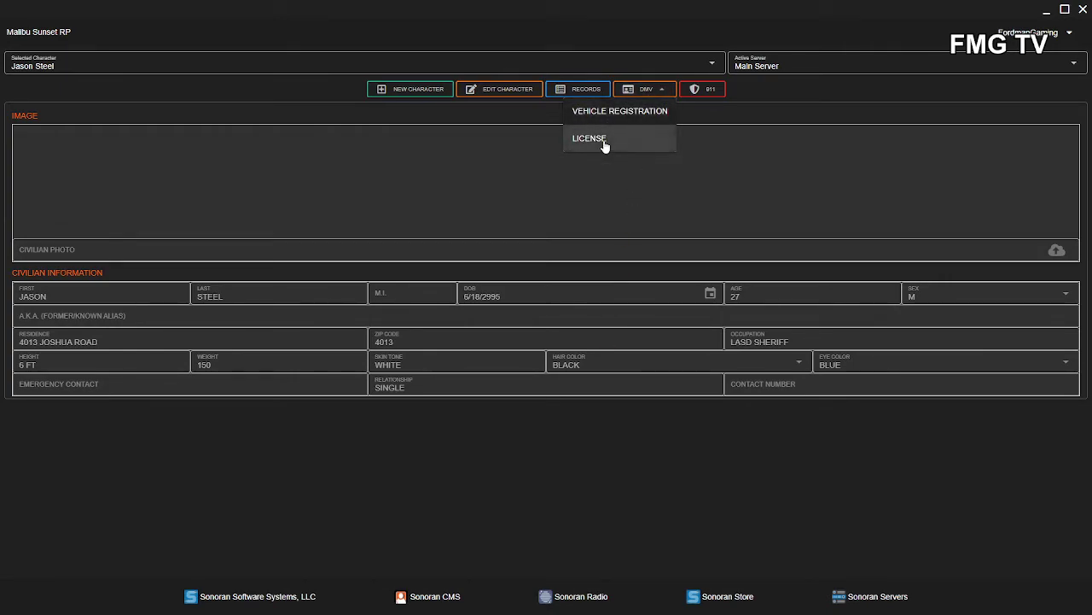
left_click(604, 142)
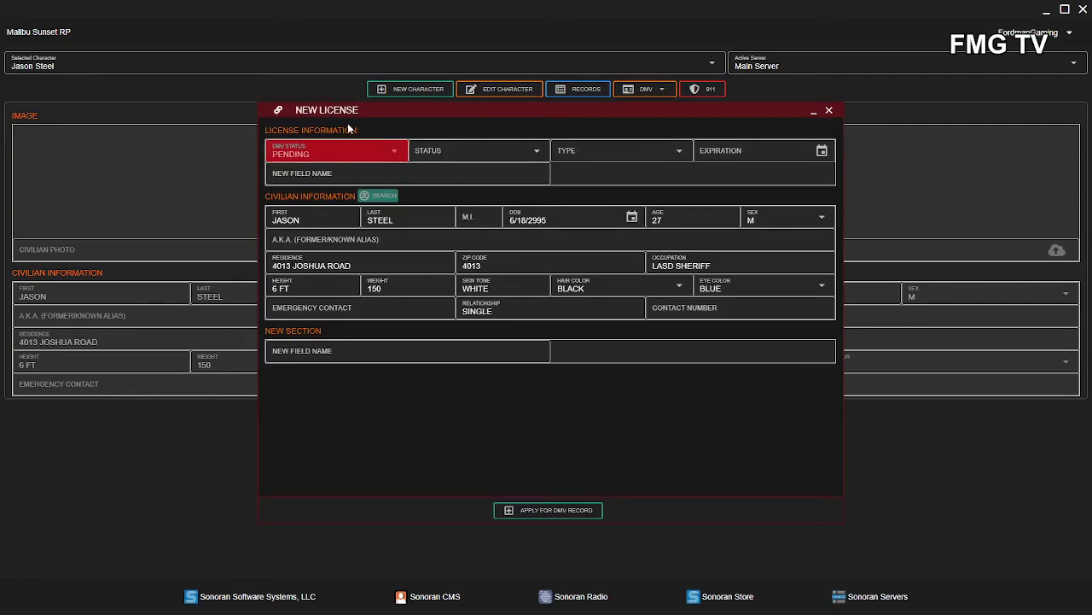
left_click(483, 154)
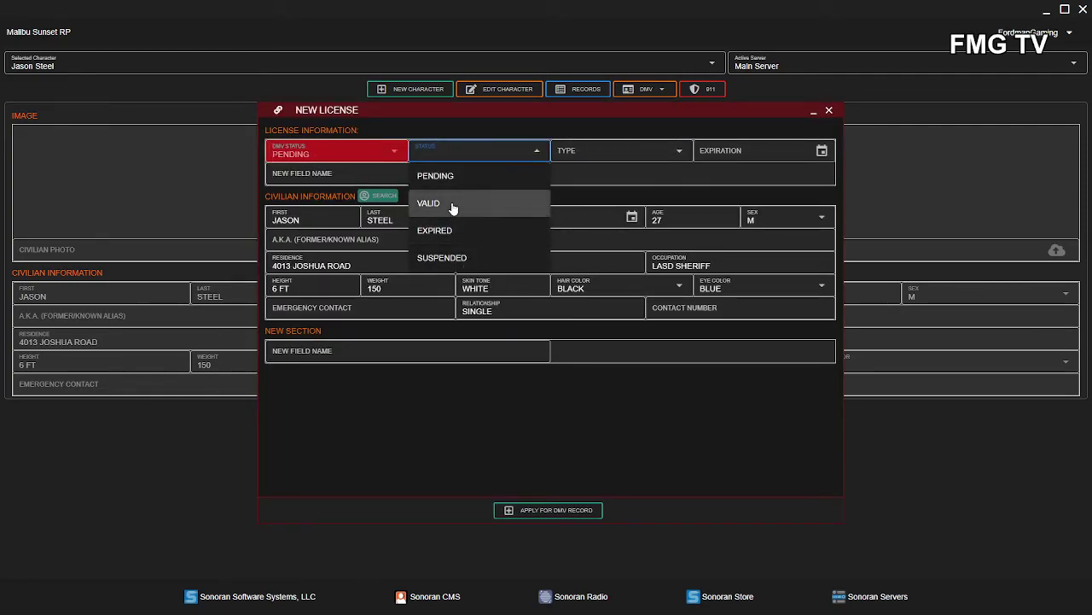
left_click(451, 208)
left_click(655, 153)
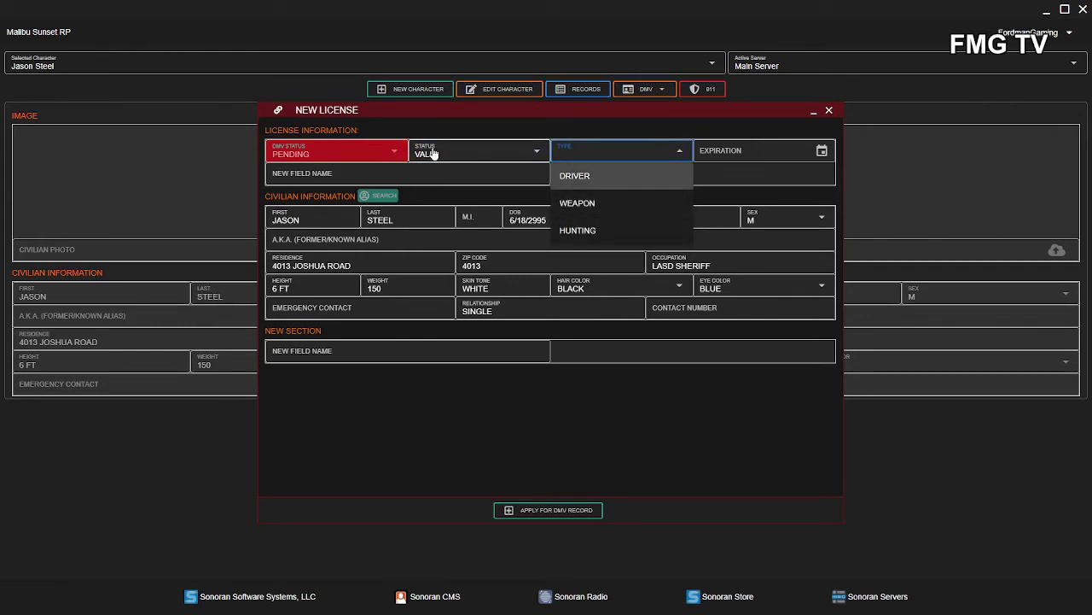
left_click(588, 204)
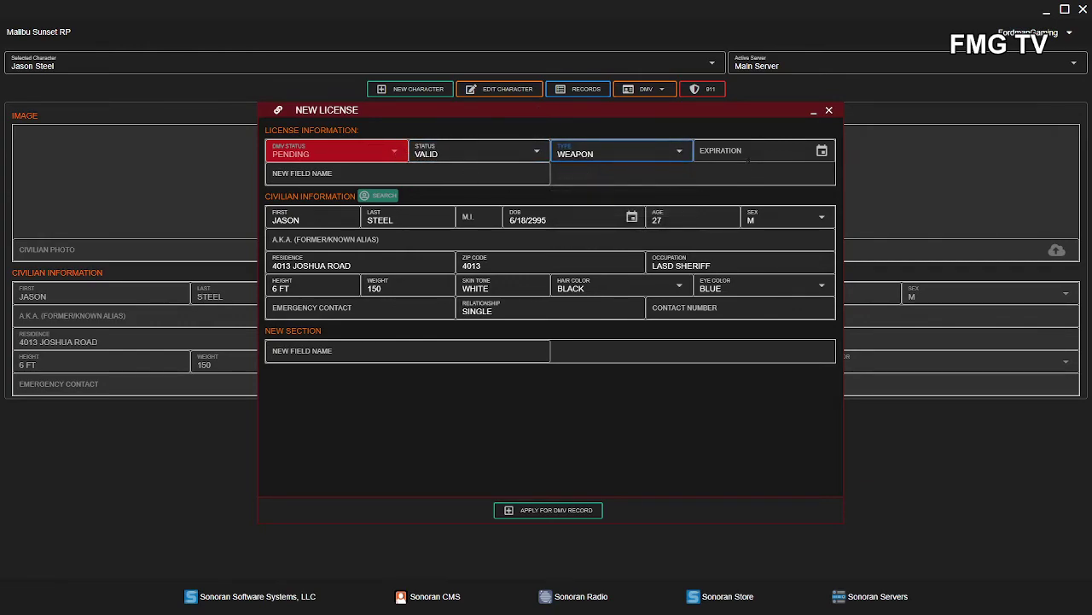
- Set the weapon license expiration to October 1, 2030 and submit the application
left_click(822, 151)
left_click(963, 225)
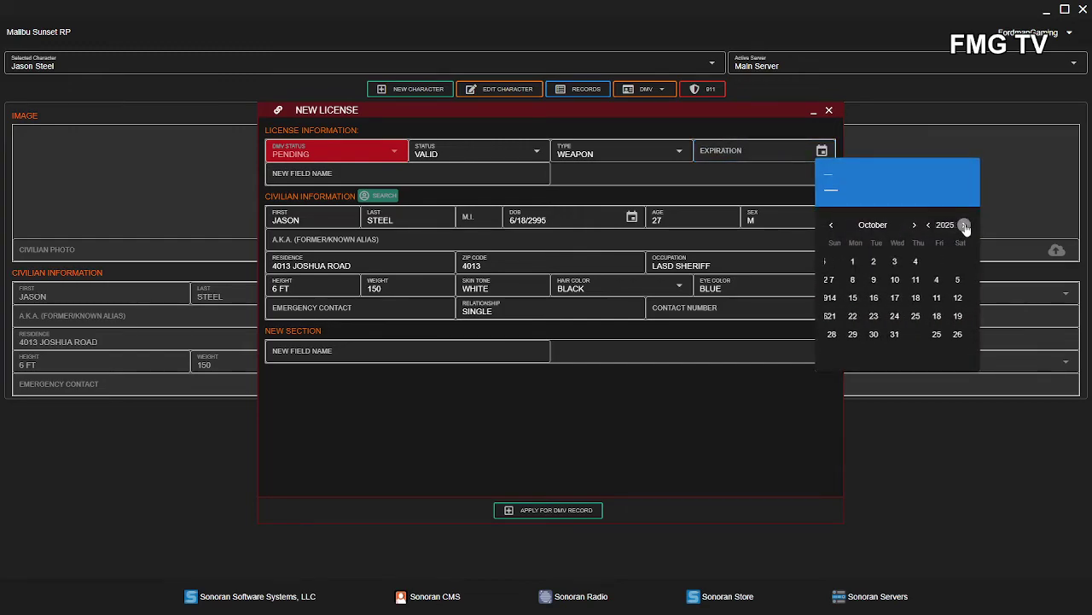
left_click(965, 226)
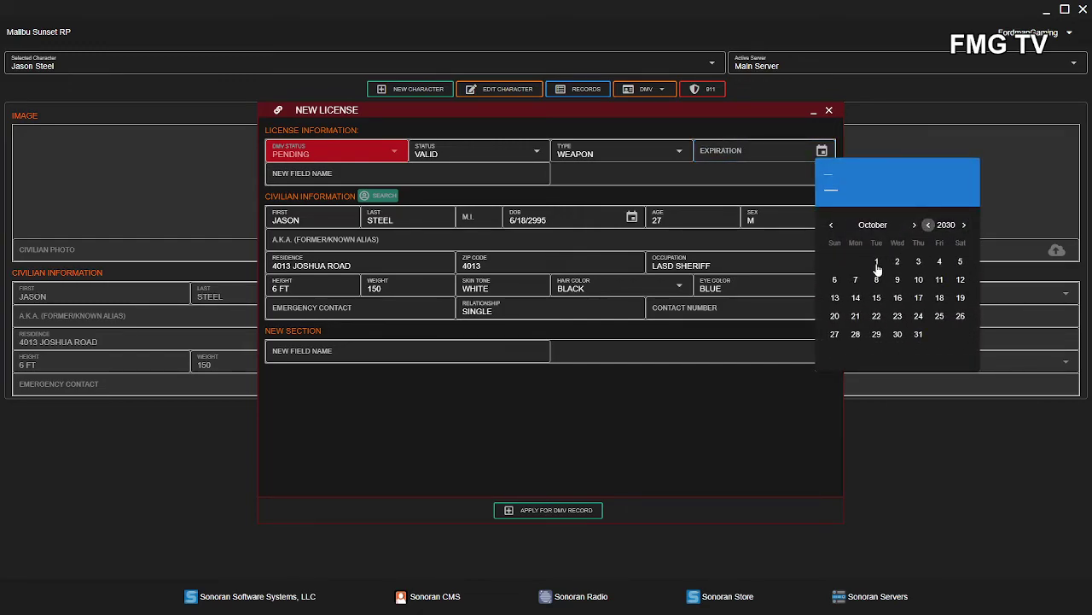
left_click(876, 265)
left_click(661, 462)
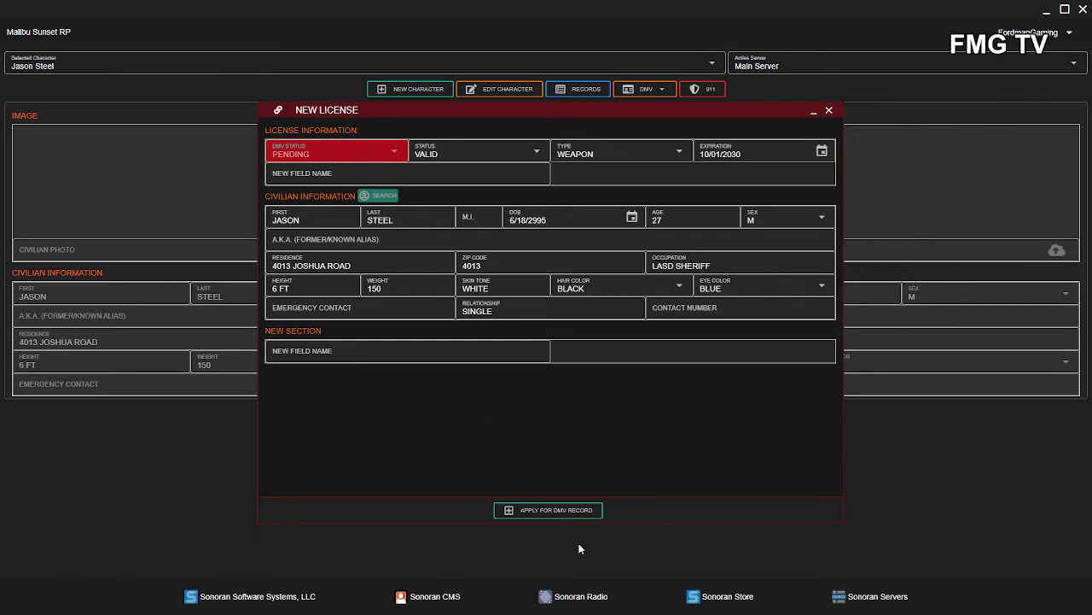
left_click(557, 510)
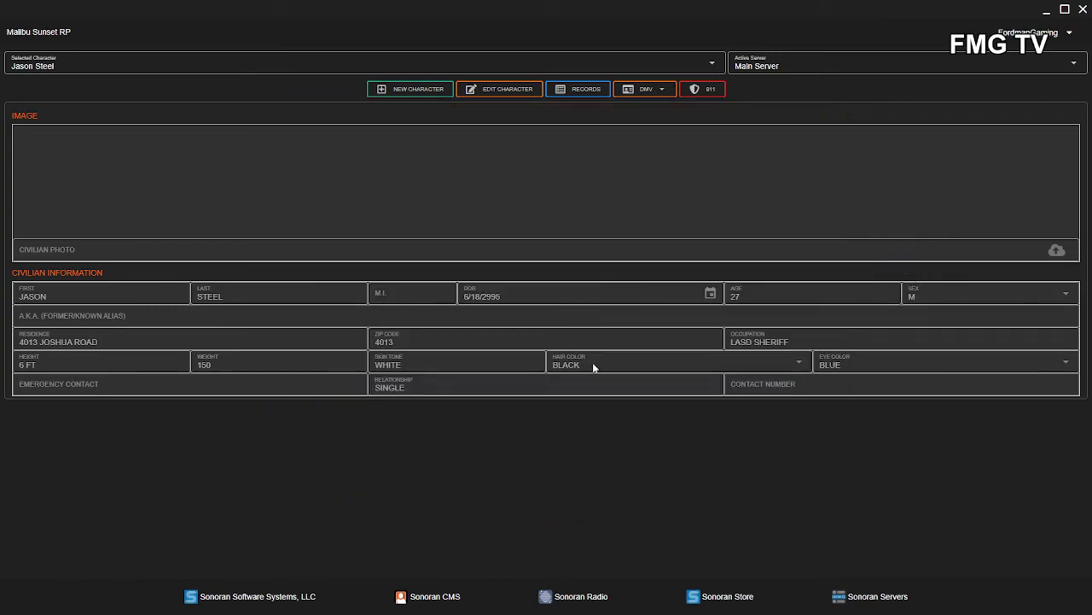
left_click(642, 91)
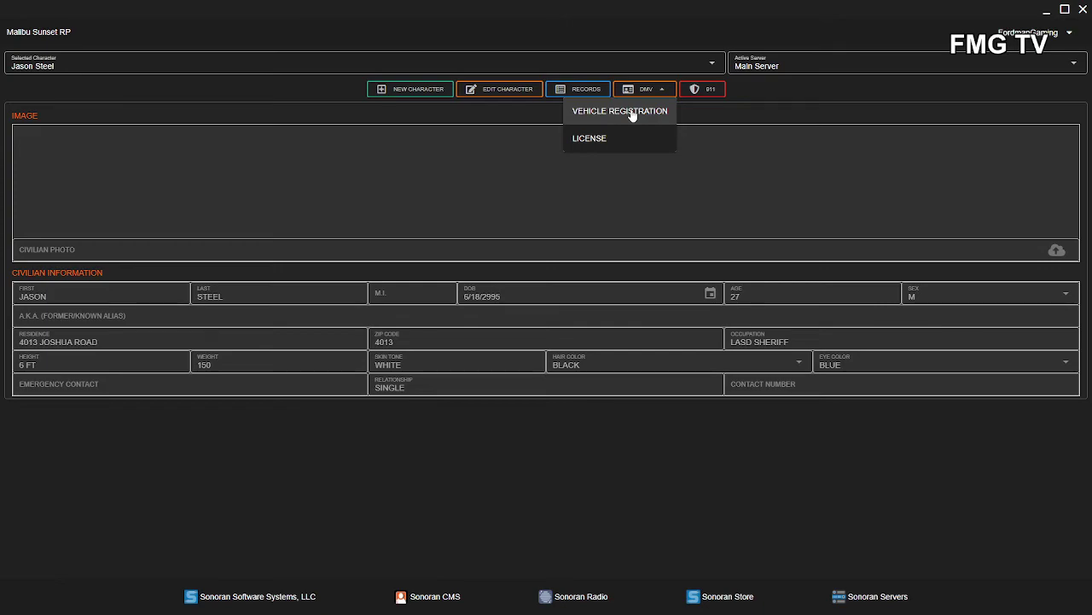
left_click(633, 113)
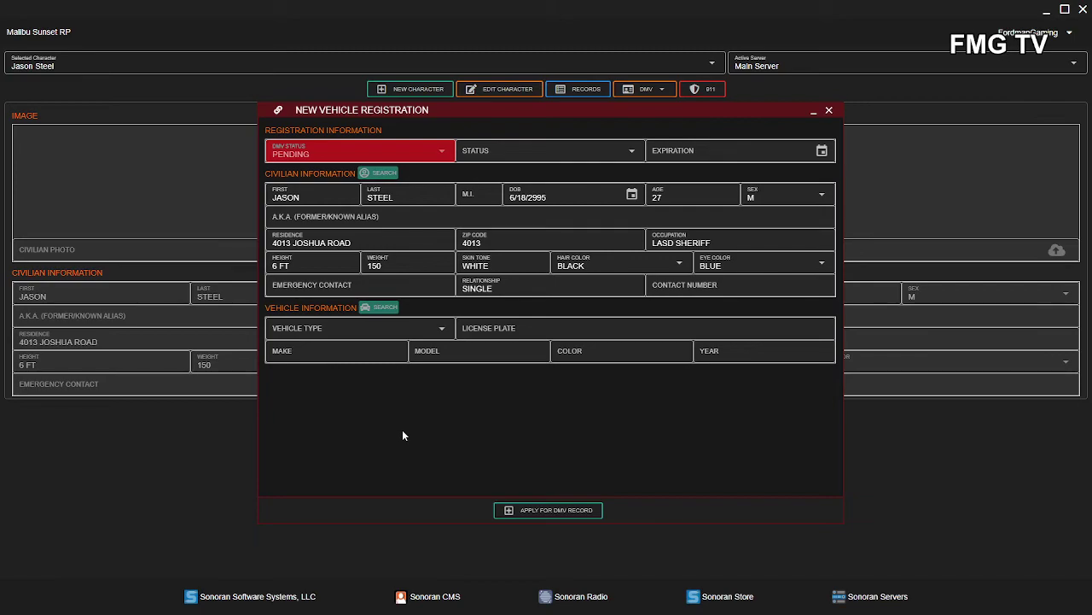
left_click(522, 161)
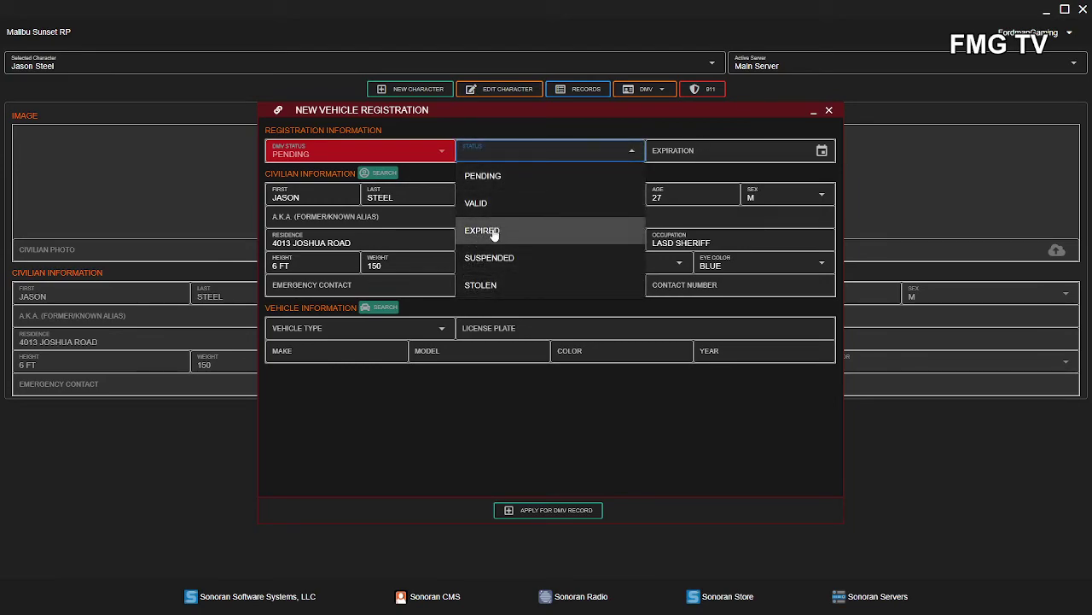
left_click(725, 168)
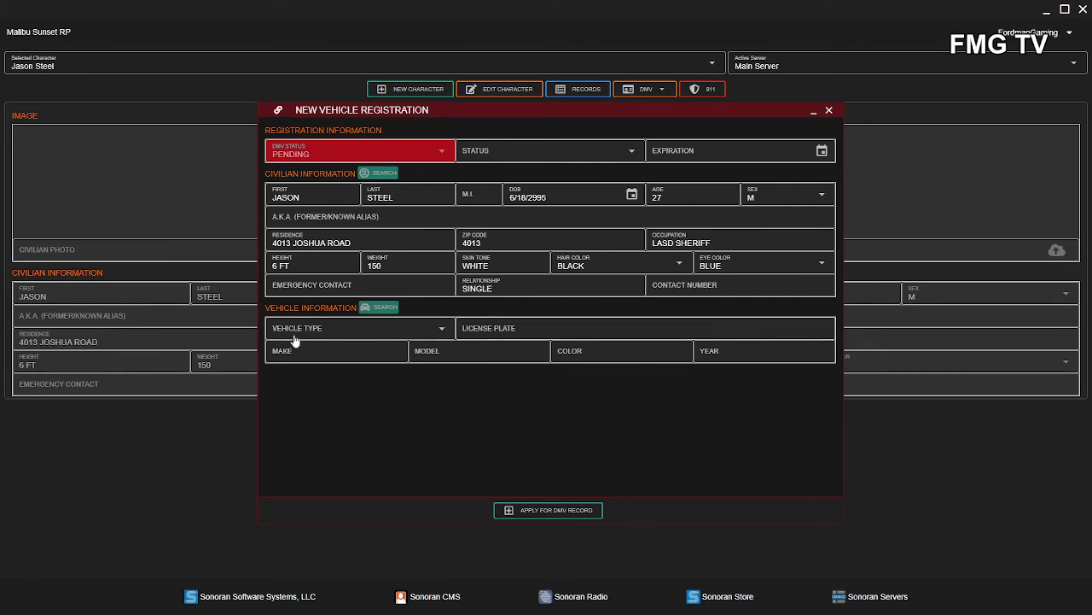
left_click(313, 330)
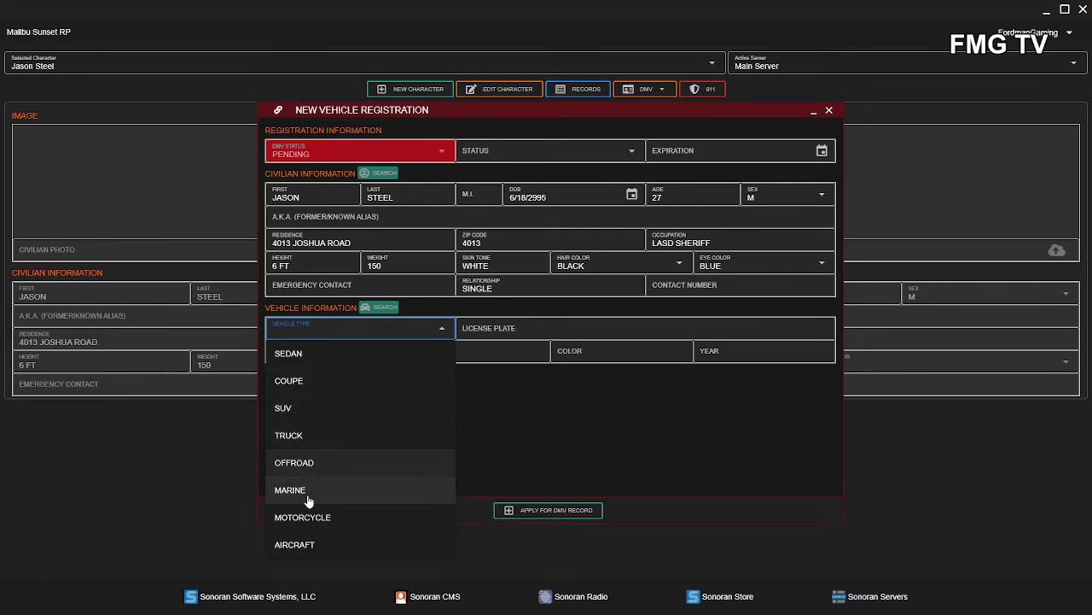
left_click(647, 453)
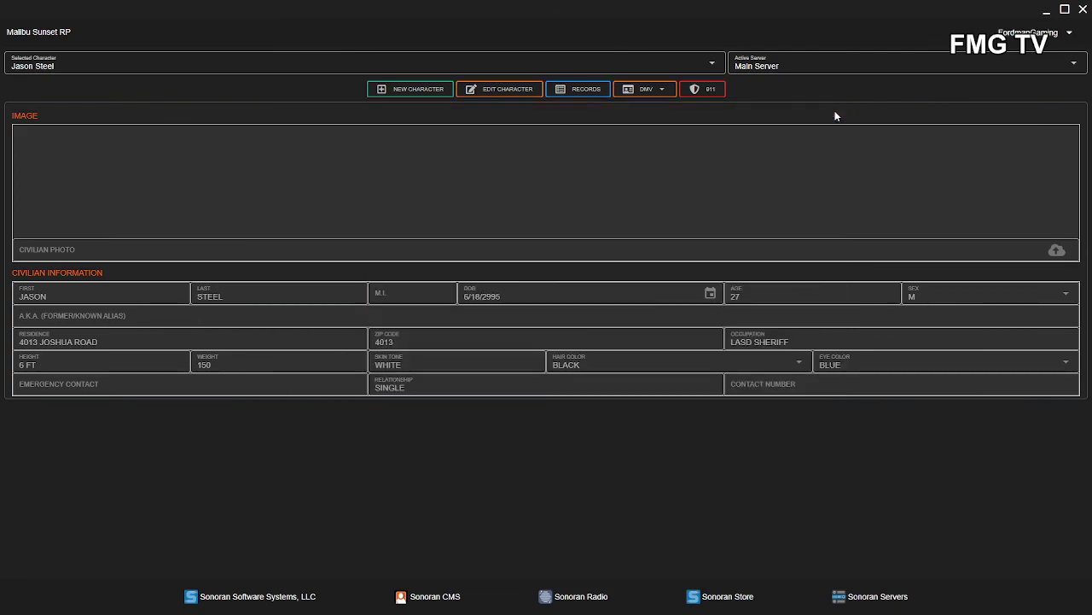
left_click(830, 111)
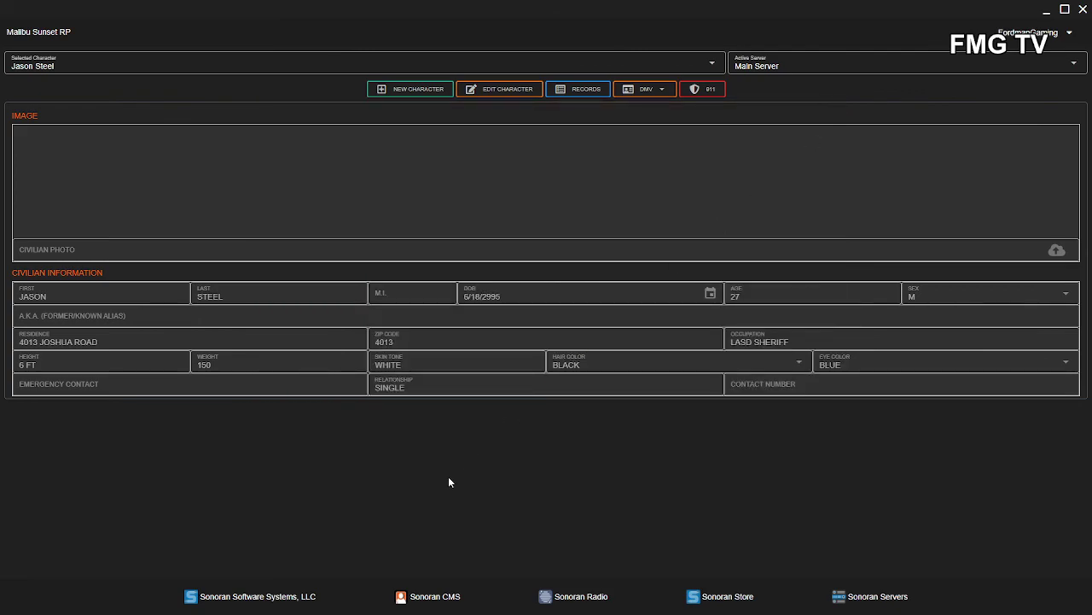